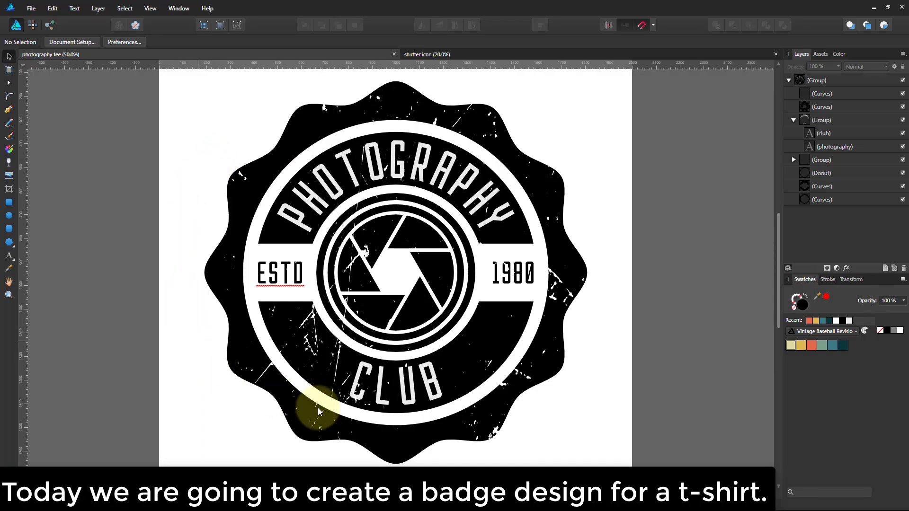
# Create a new 2000 × 2000 px document with the default Web preset
pyautogui.click(31, 8)
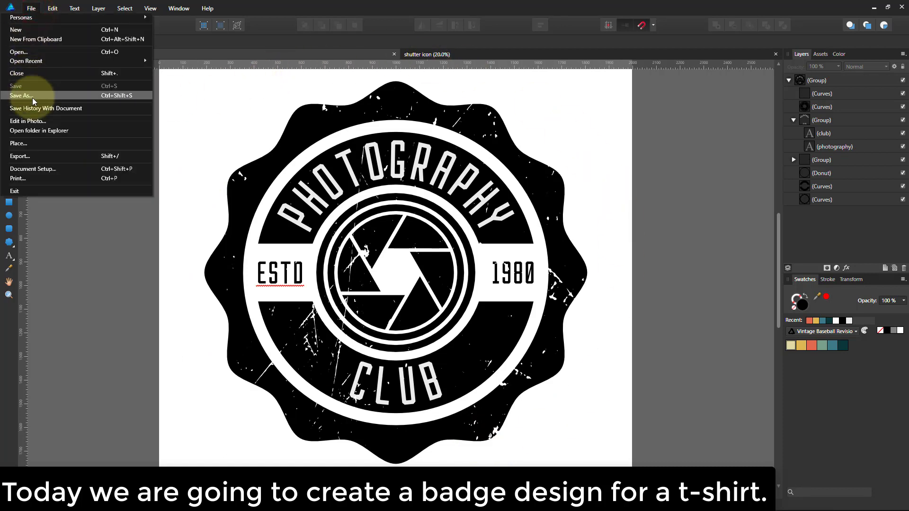
pyautogui.click(40, 31)
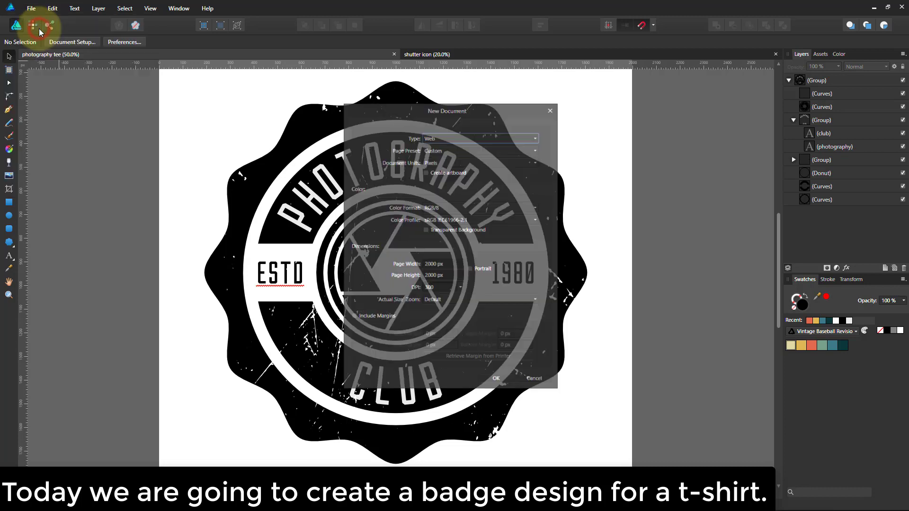
pyautogui.click(495, 380)
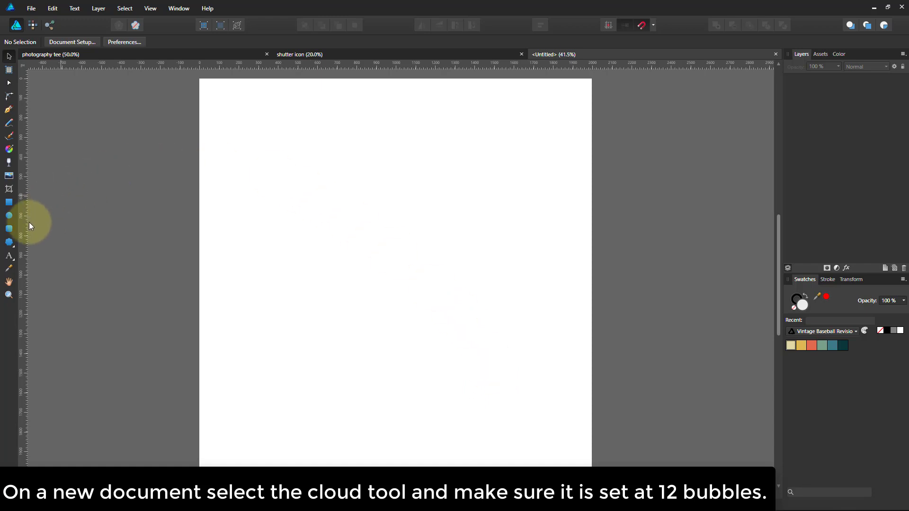
# Draw a large 12-bubble cloud shape and raise its inner radius to about 91%
pyautogui.click(17, 250)
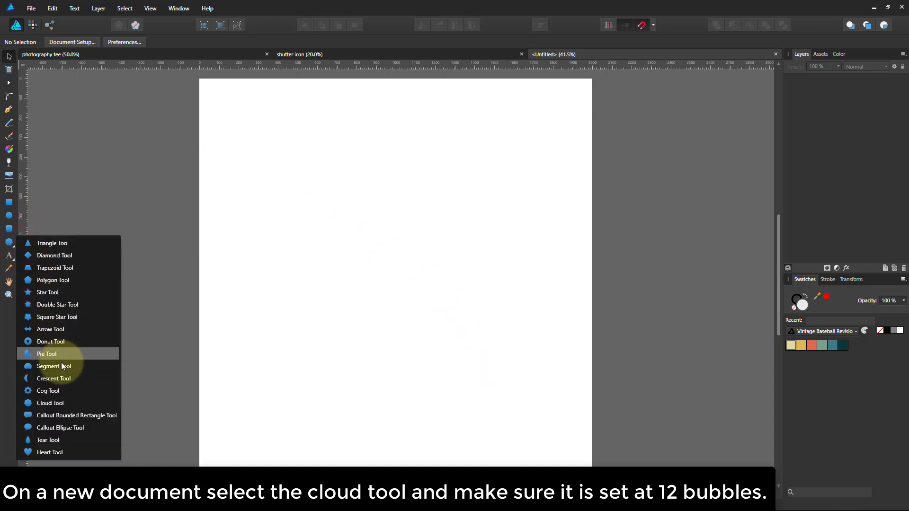
pyautogui.click(59, 404)
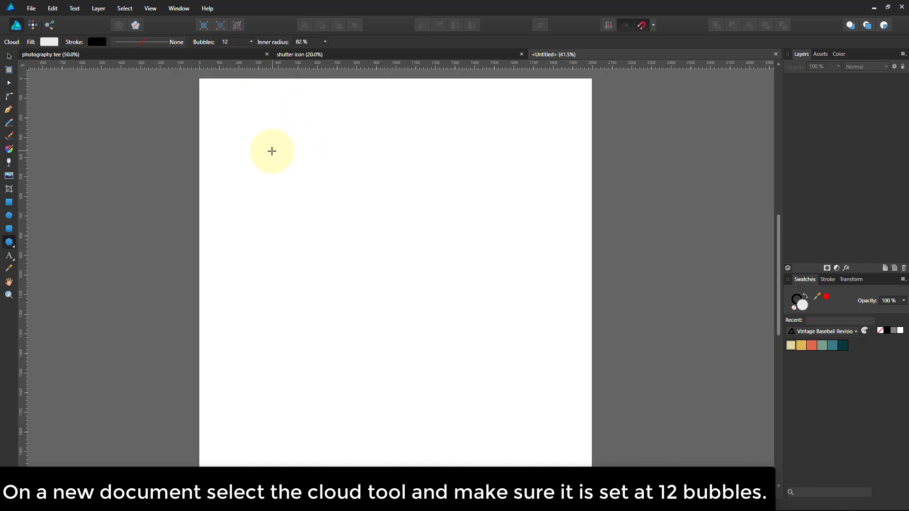
pyautogui.moveTo(257, 128); pyautogui.dragTo(542, 445)
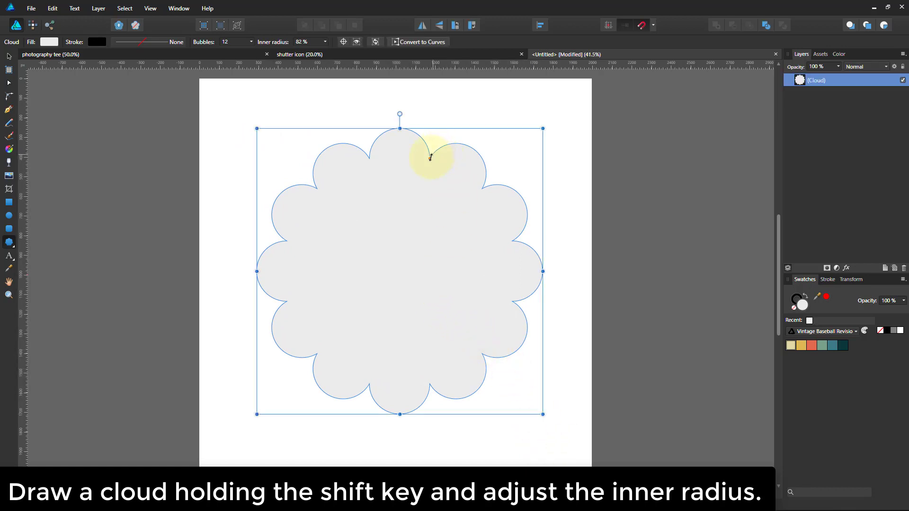
pyautogui.moveTo(430, 157); pyautogui.dragTo(433, 145)
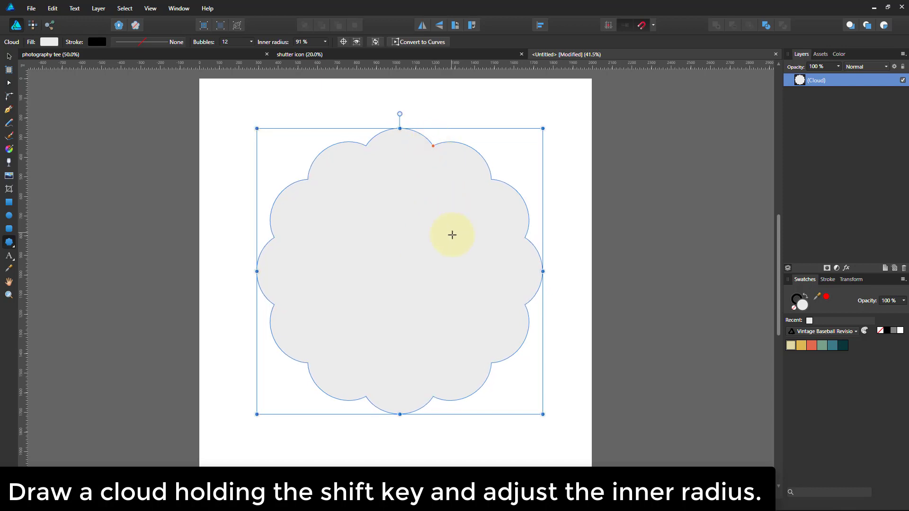
# Convert the cloud to curves and make all its nodes smooth for a wavy outline
pyautogui.click(426, 43)
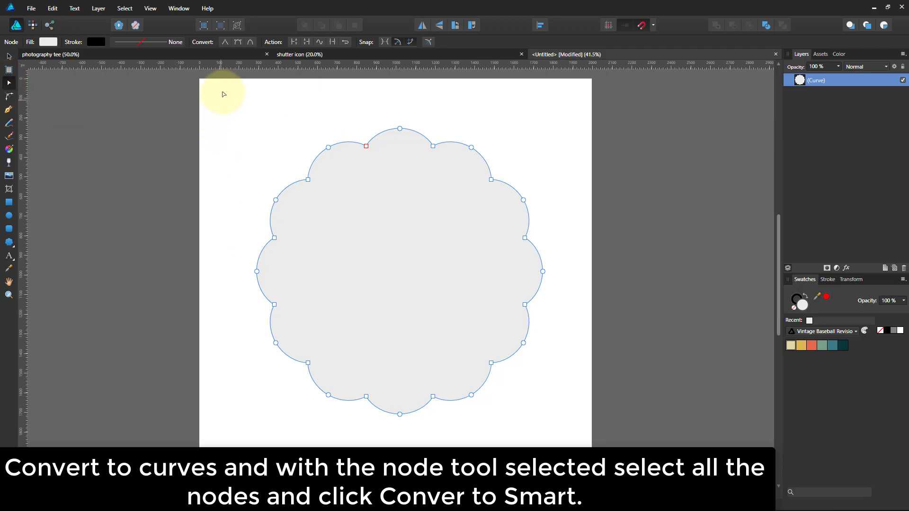
pyautogui.moveTo(222, 92); pyautogui.dragTo(621, 444)
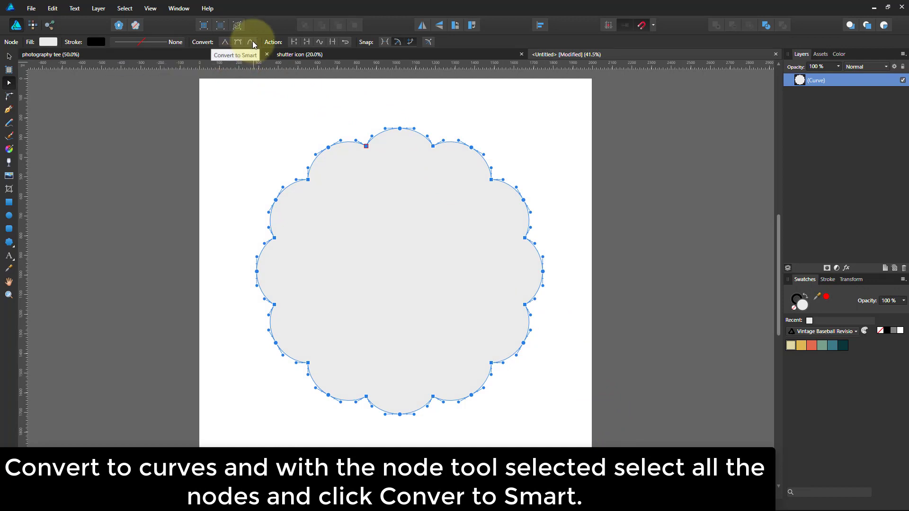
pyautogui.click(251, 42)
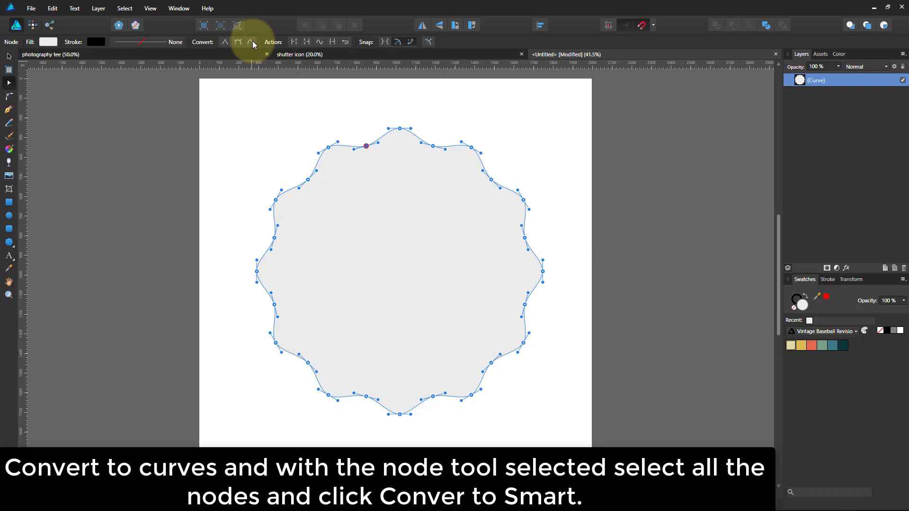
# Centre the wavy shape on the page both ways and fill it black
pyautogui.click(538, 22)
pyautogui.click(562, 103)
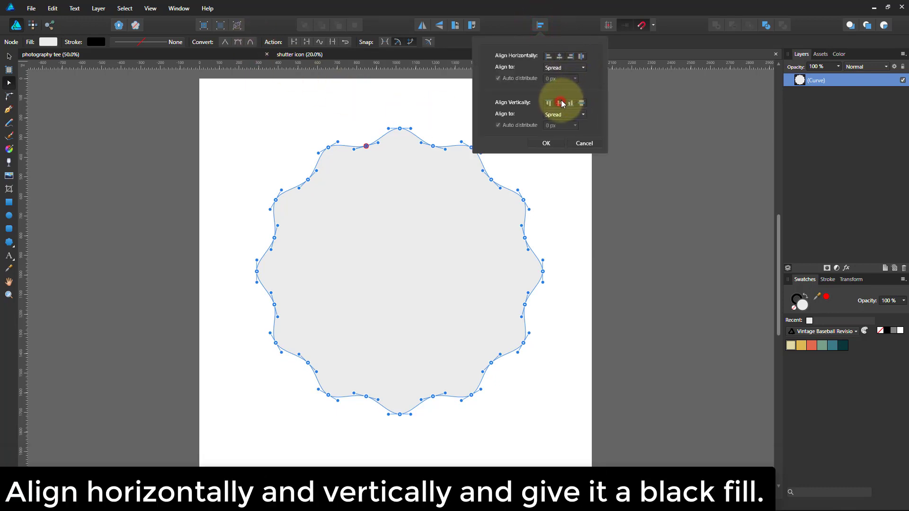
pyautogui.click(559, 56)
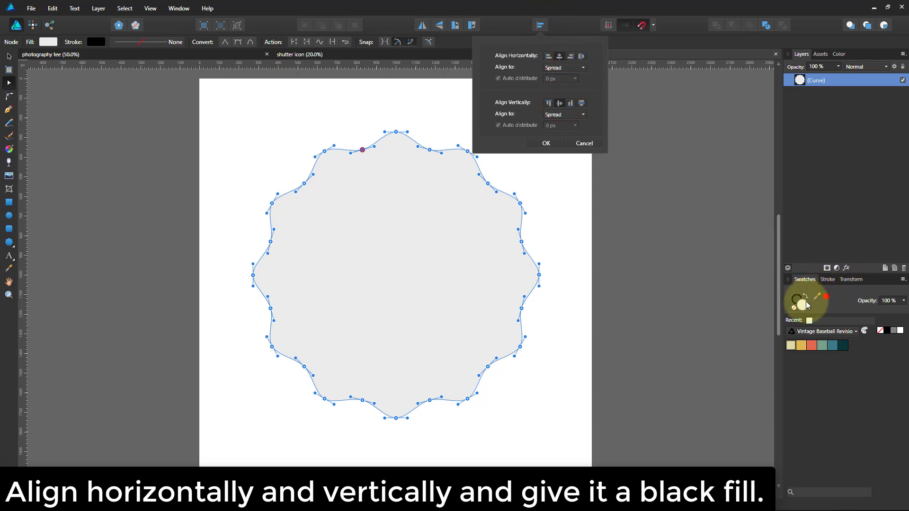
pyautogui.click(888, 331)
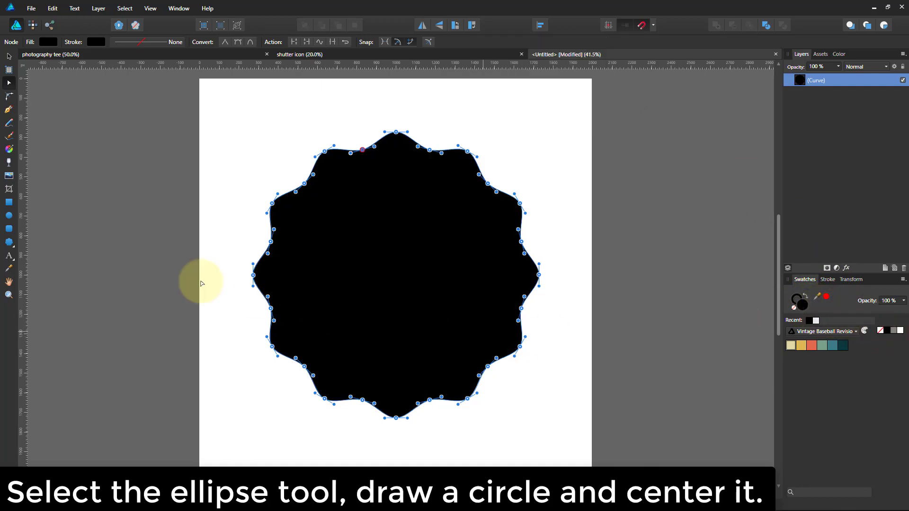
pyautogui.click(9, 216)
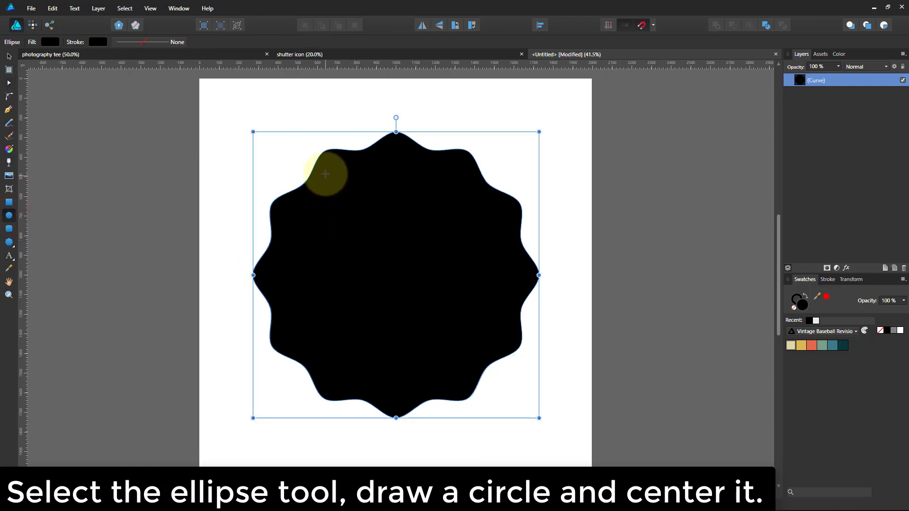
# Draw a circle, centre it on the wavy shape, and subtract it to leave a scalloped ring
pyautogui.moveTo(324, 169)
pyautogui.mouseDown()
pyautogui.moveTo(557, 439)
pyautogui.moveTo(557, 426)
pyautogui.mouseUp()
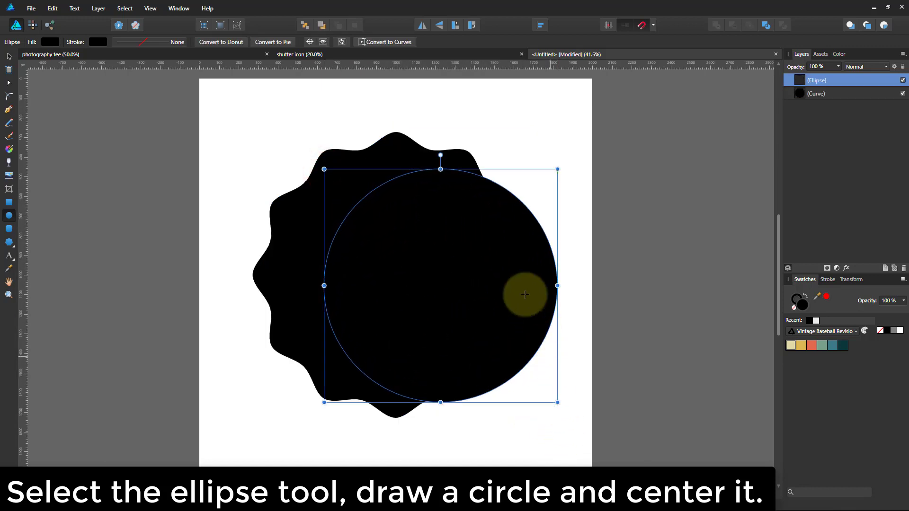
pyautogui.click(9, 56)
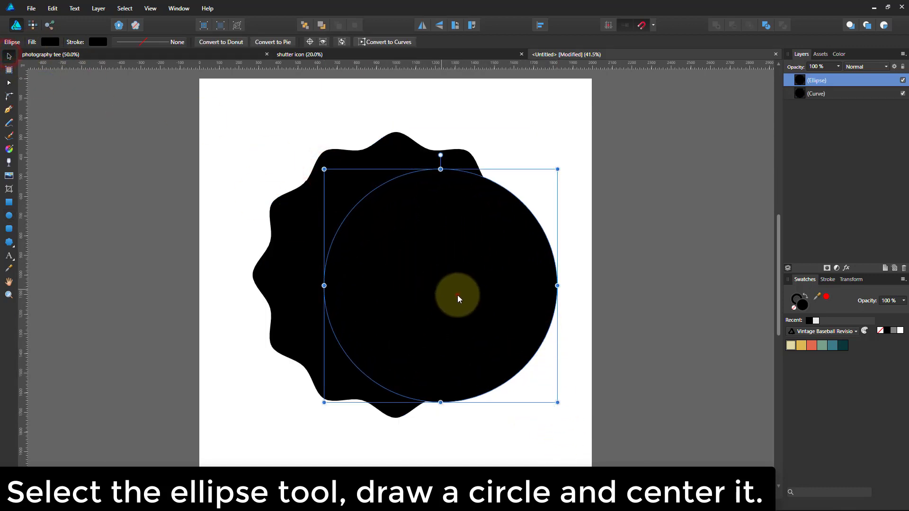
pyautogui.moveTo(456, 295); pyautogui.dragTo(411, 285)
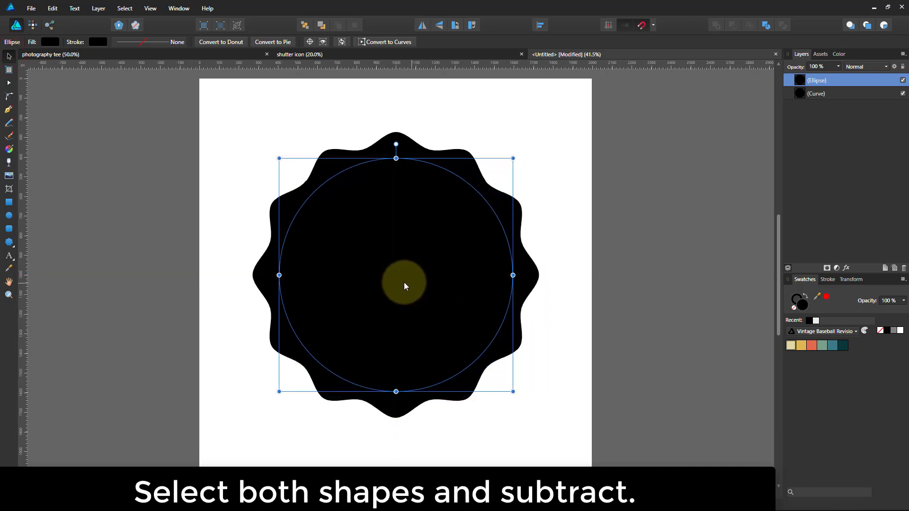
pyautogui.keyDown('shift'); pyautogui.click(823, 92); pyautogui.keyUp('shift')
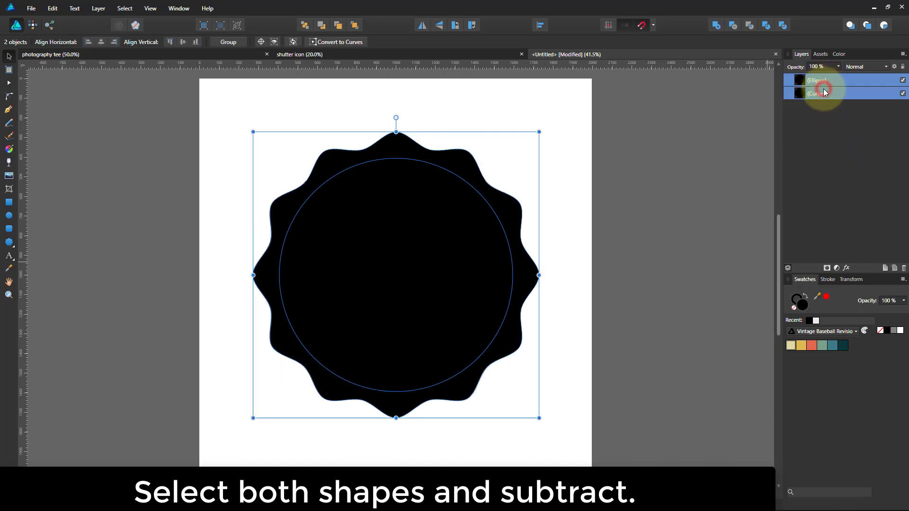
pyautogui.click(732, 25)
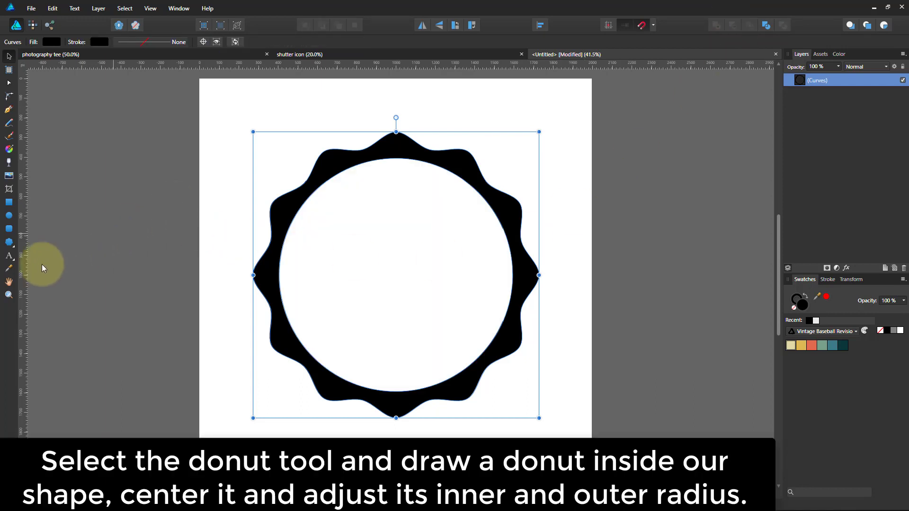
# Draw a donut over the scalloped ring and centre it both ways
pyautogui.click(10, 244)
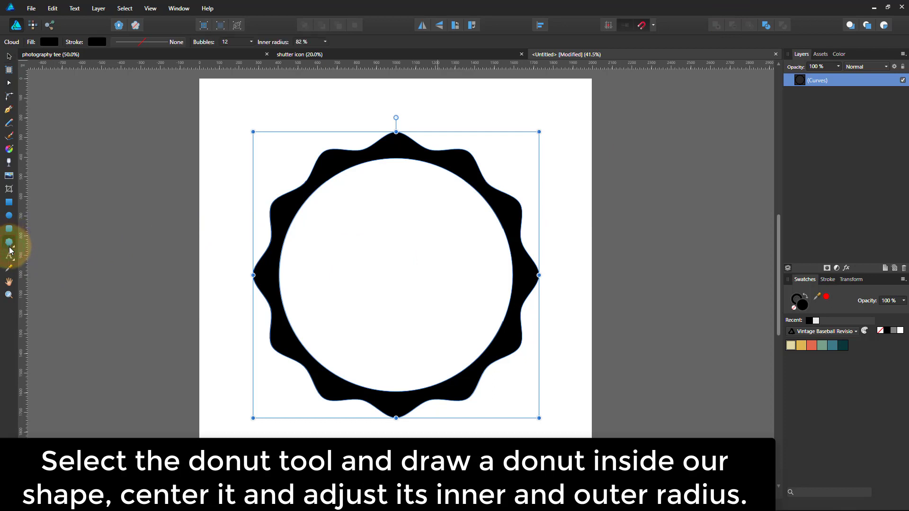
pyautogui.click(12, 249)
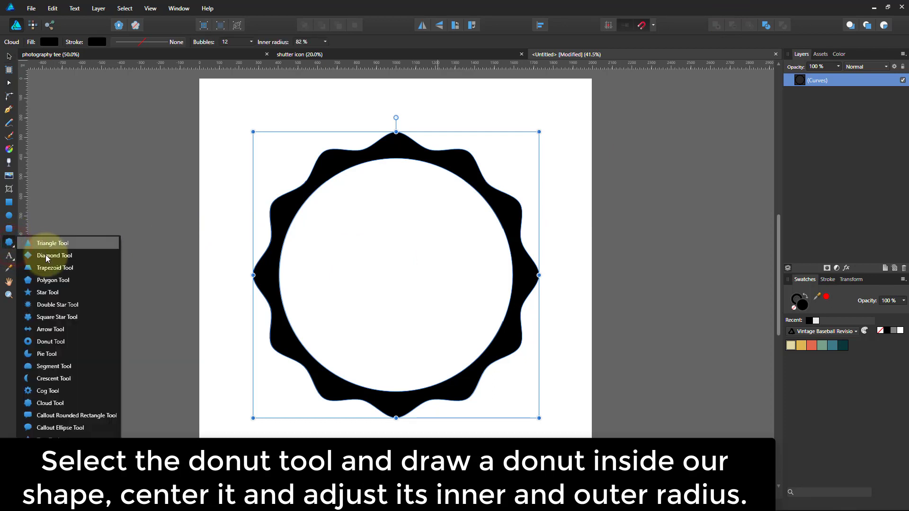
pyautogui.click(60, 342)
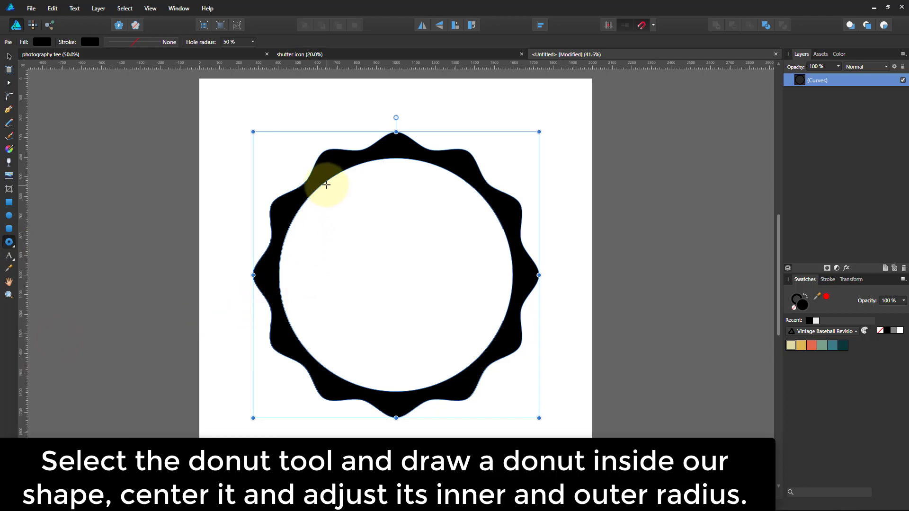
pyautogui.moveTo(326, 185); pyautogui.dragTo(555, 417)
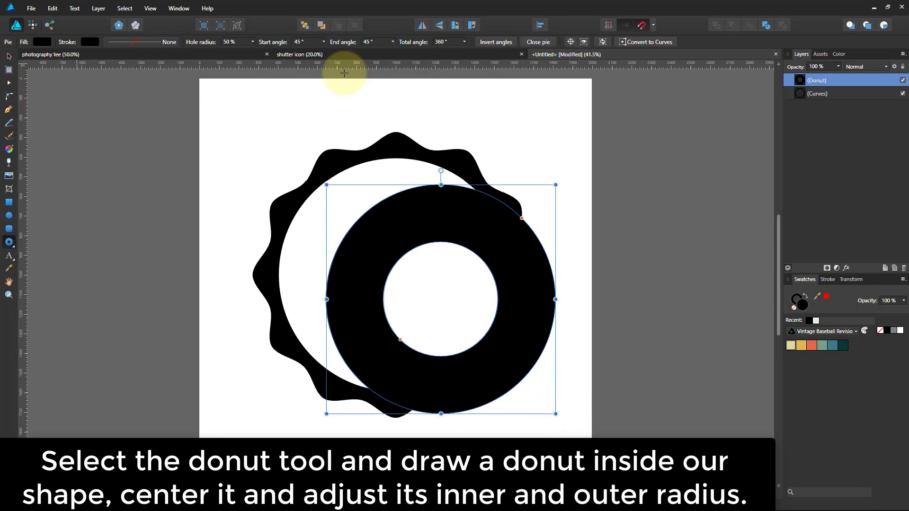
pyautogui.click(540, 24)
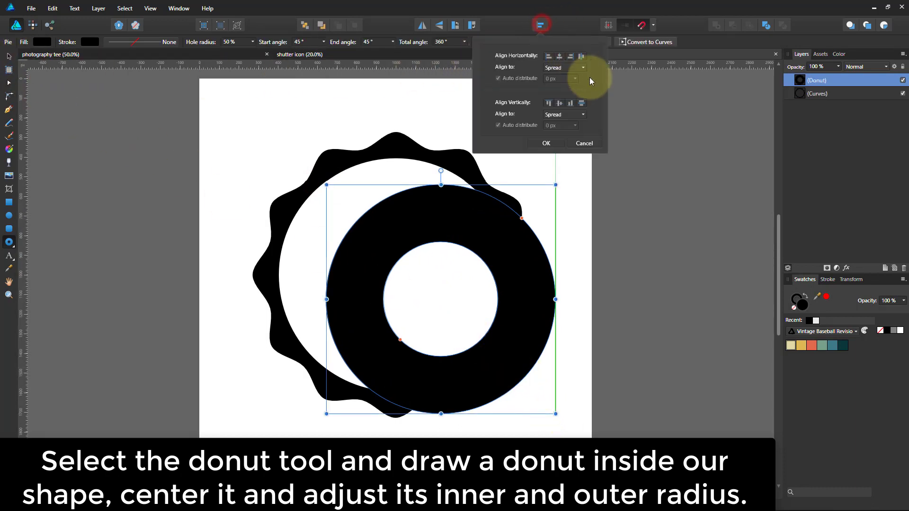
pyautogui.click(560, 57)
pyautogui.click(560, 103)
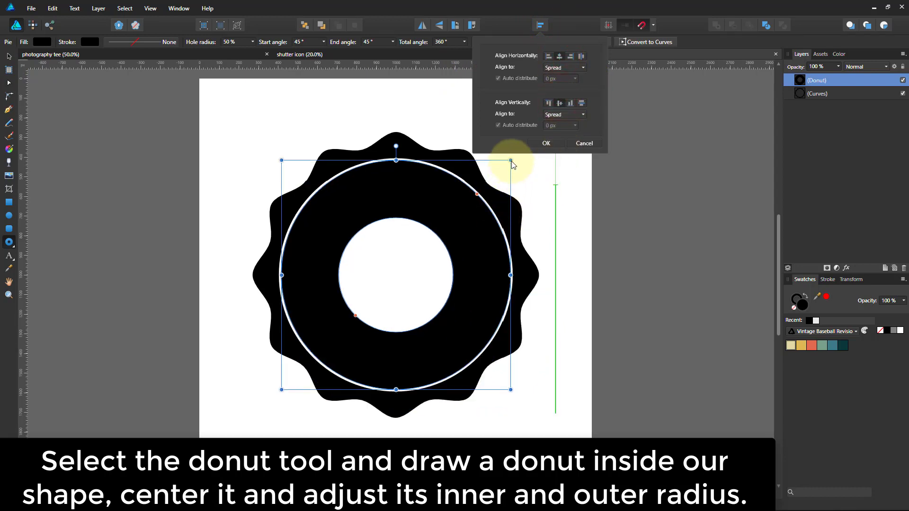
pyautogui.click(551, 141)
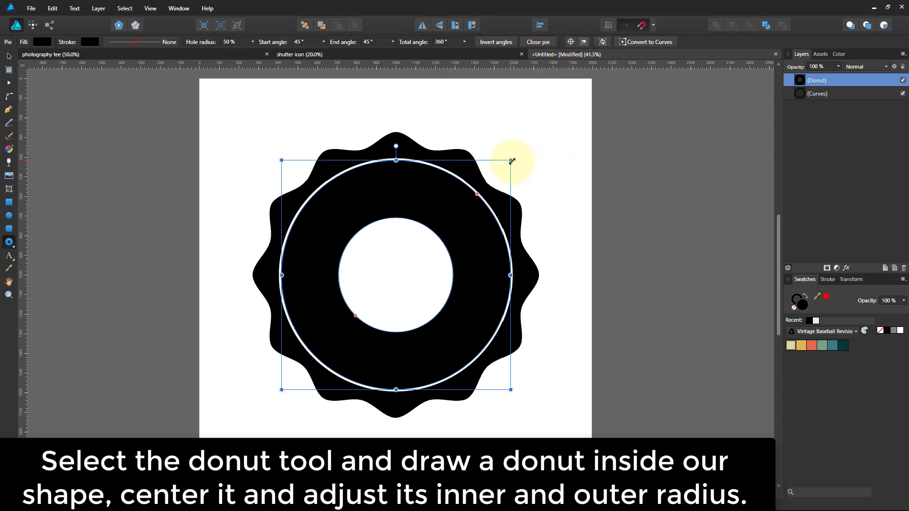
# Shrink the donut slightly and widen its hole radius to 64%
pyautogui.moveTo(512, 161); pyautogui.dragTo(507, 166)
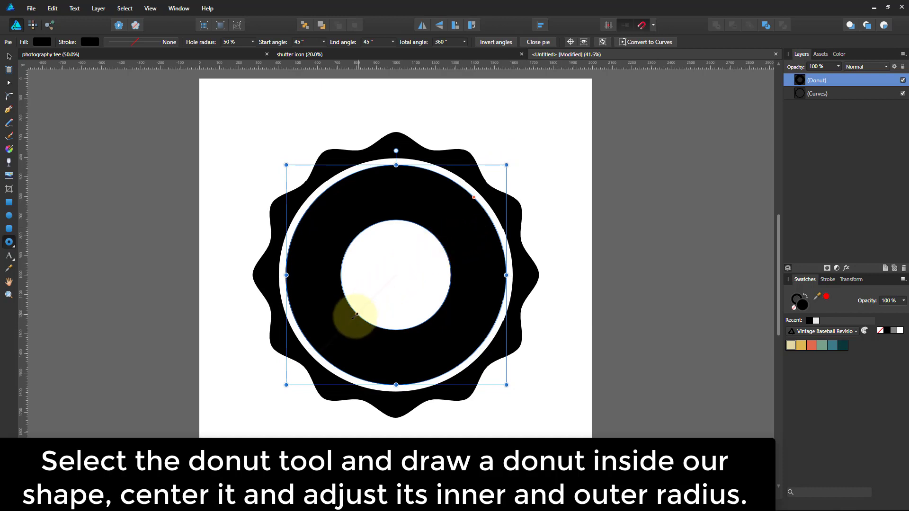
pyautogui.moveTo(356, 316); pyautogui.dragTo(344, 324)
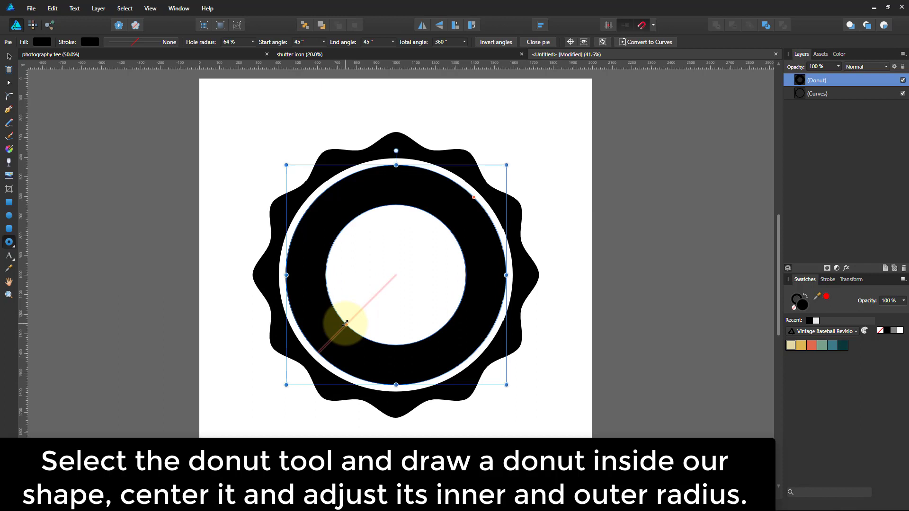
pyautogui.moveTo(346, 324); pyautogui.dragTo(346, 324)
pyautogui.click(375, 260)
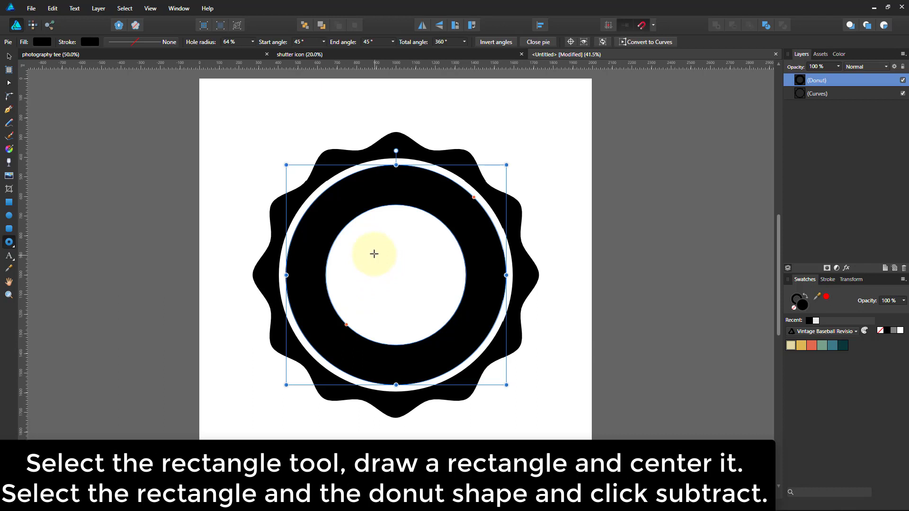
# Draw a thin horizontal bar across the badge's middle and centre it both ways
pyautogui.click(8, 203)
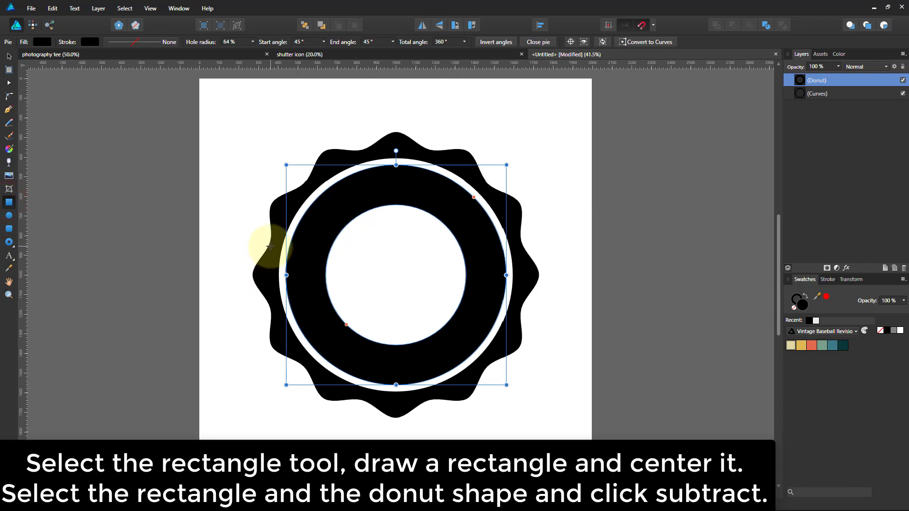
pyautogui.moveTo(270, 246); pyautogui.dragTo(536, 302)
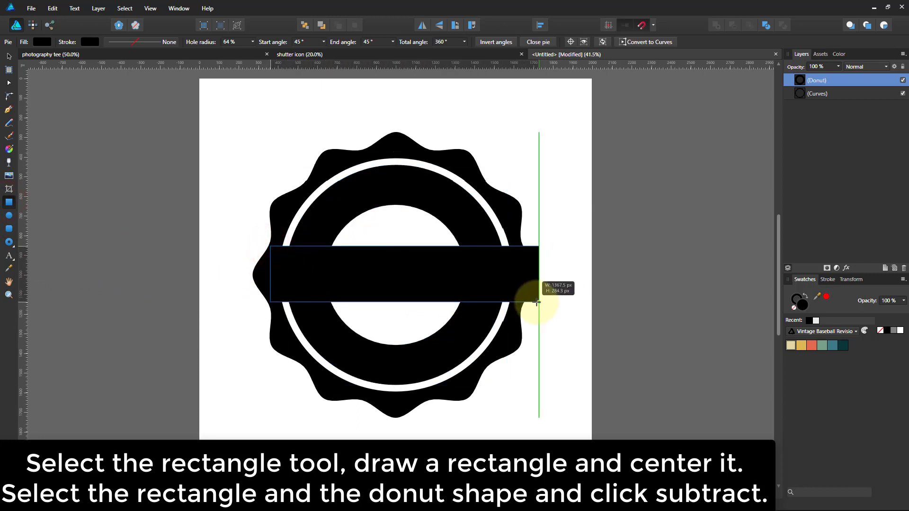
pyautogui.moveTo(536, 302); pyautogui.dragTo(538, 295)
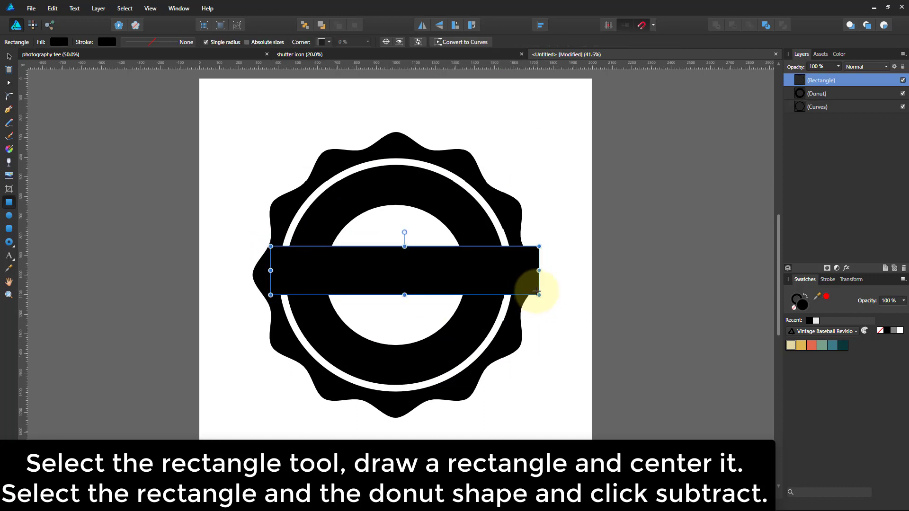
pyautogui.click(540, 26)
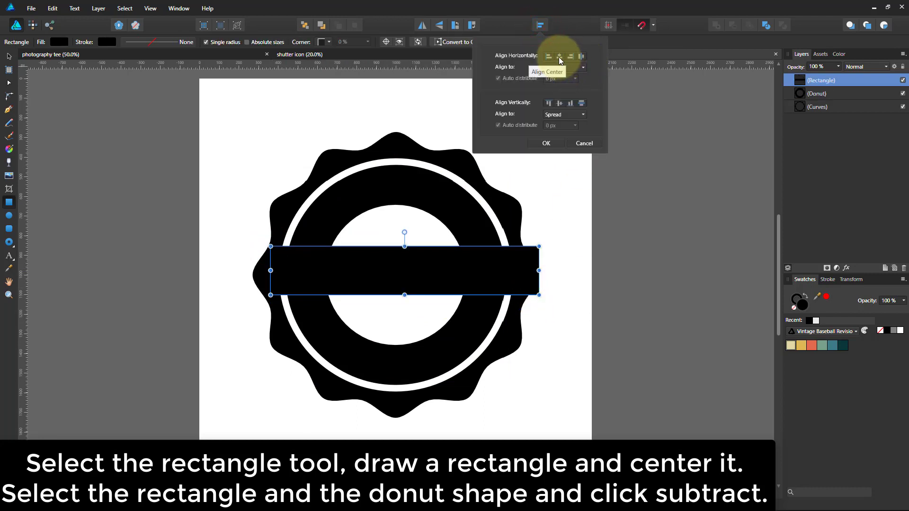
pyautogui.click(559, 56)
pyautogui.click(559, 103)
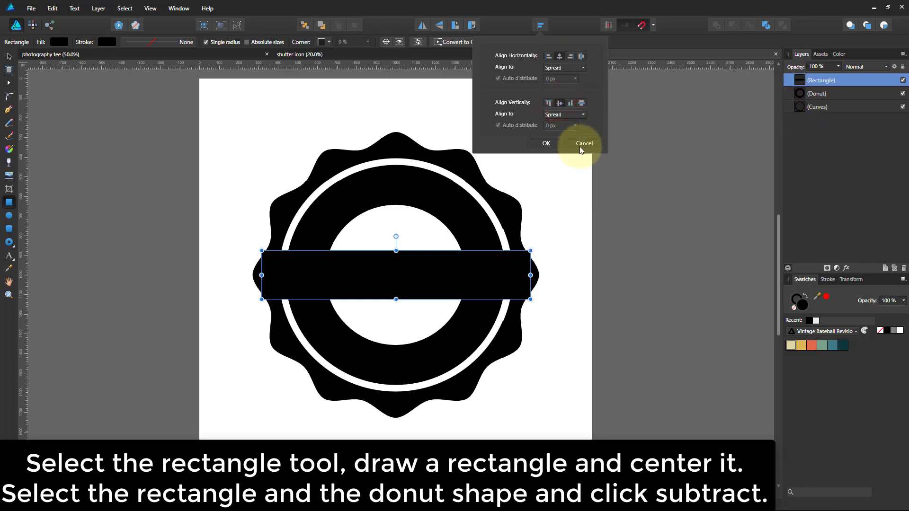
pyautogui.click(545, 143)
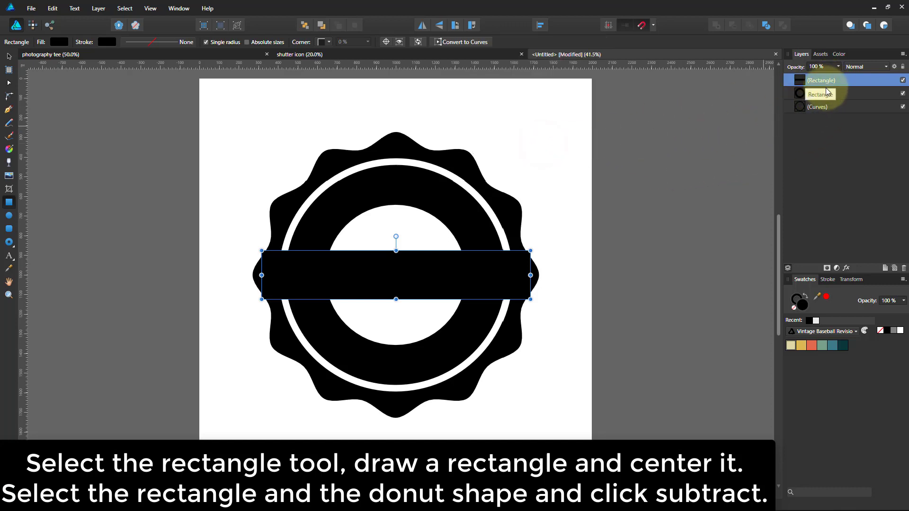
# Subtract the bar from the donut, leaving upper and lower arcs
pyautogui.keyDown('shift'); pyautogui.click(804, 94); pyautogui.keyUp('shift')
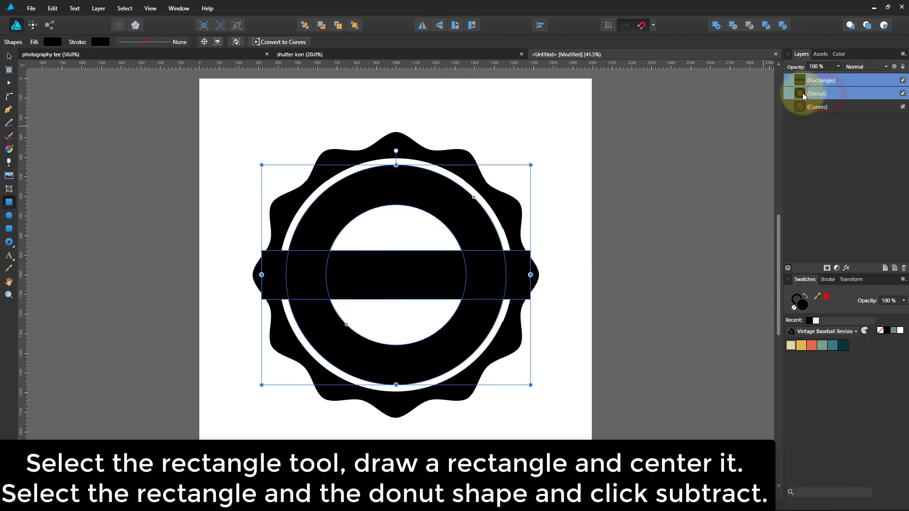
pyautogui.click(732, 26)
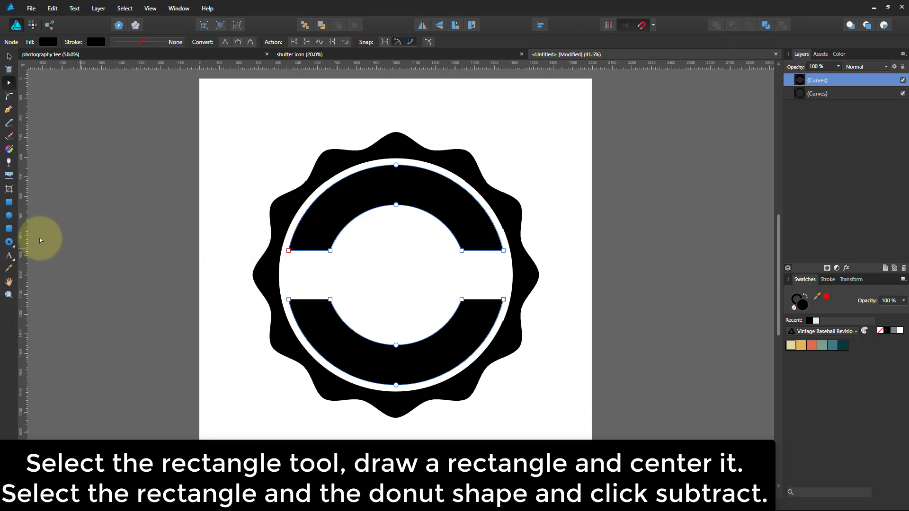
pyautogui.click(9, 242)
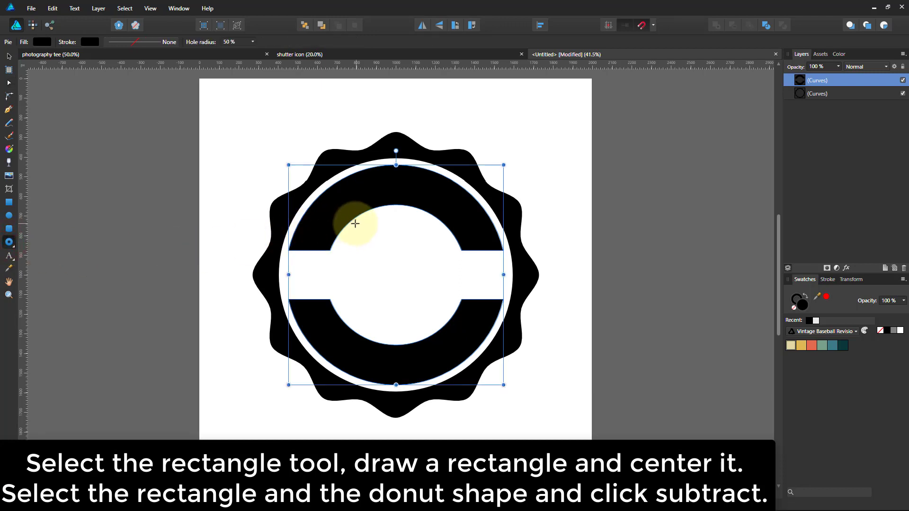
# Draw a smaller donut inside the badge and centre it both ways
pyautogui.moveTo(355, 223); pyautogui.dragTo(459, 349)
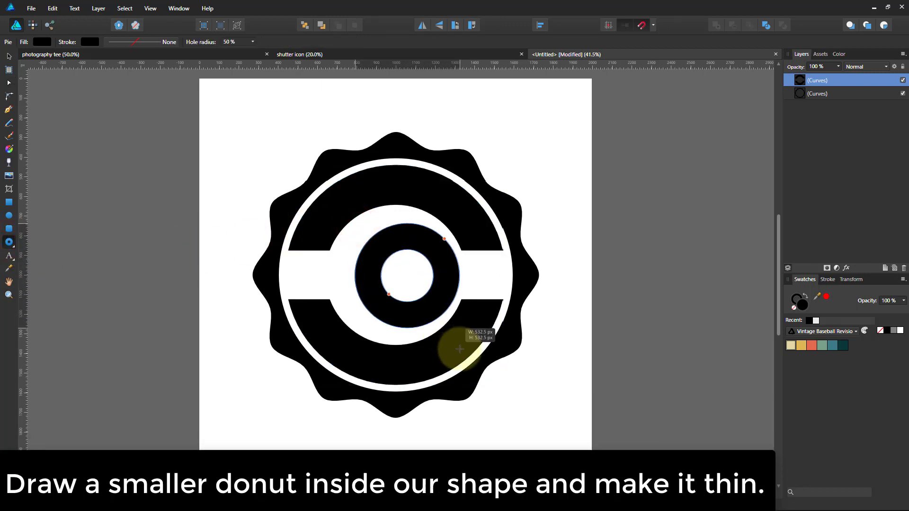
pyautogui.moveTo(460, 349); pyautogui.dragTo(477, 345)
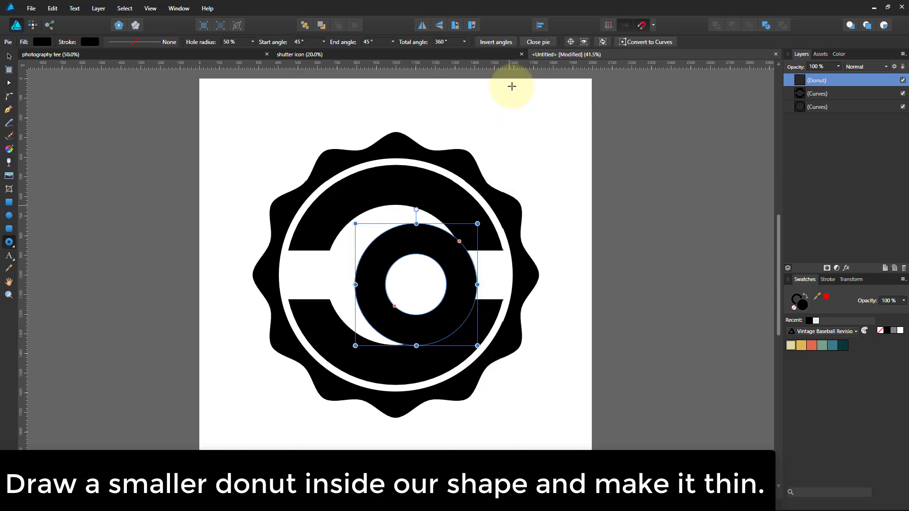
pyautogui.click(540, 25)
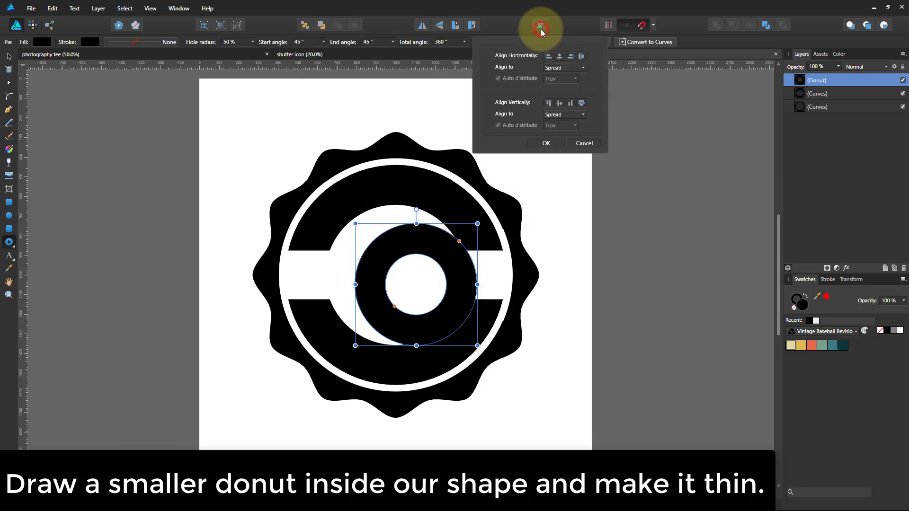
pyautogui.click(560, 56)
pyautogui.click(559, 103)
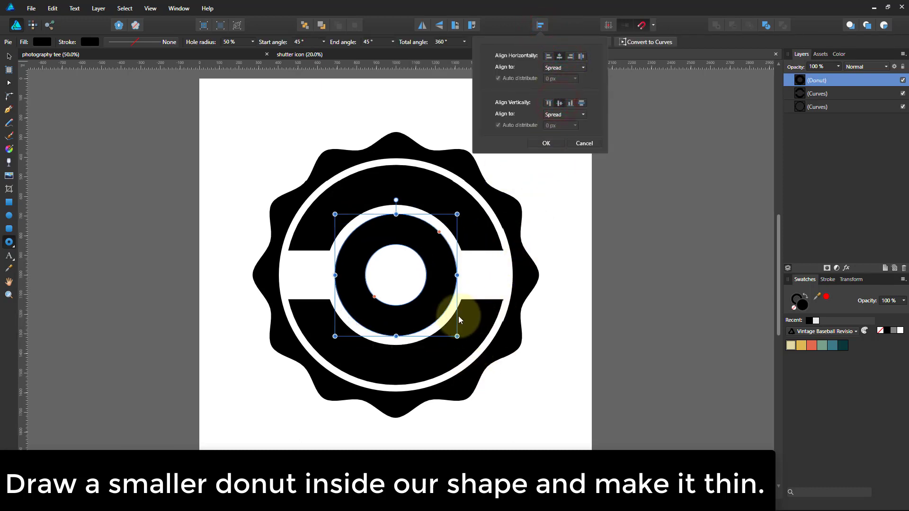
pyautogui.click(539, 144)
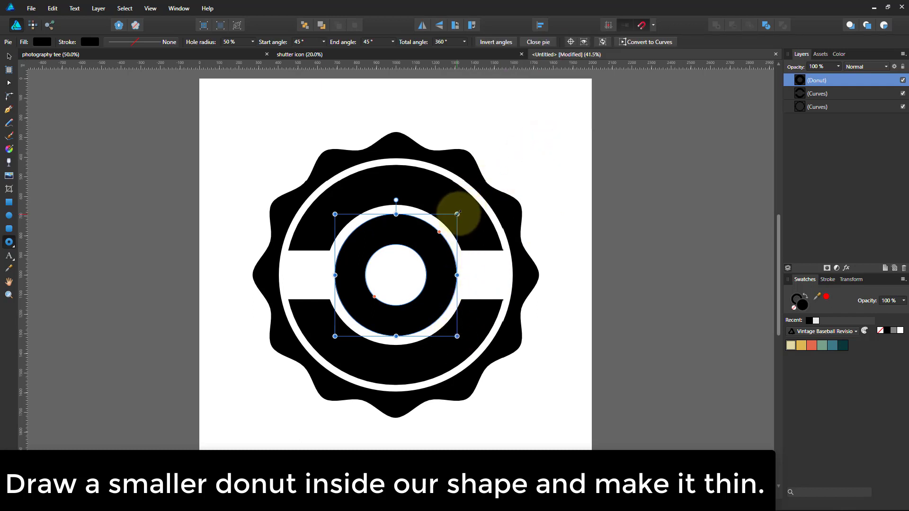
# Widen the small donut's hole to 93% for a thin ring and convert it to curves
pyautogui.moveTo(457, 214); pyautogui.dragTo(459, 211)
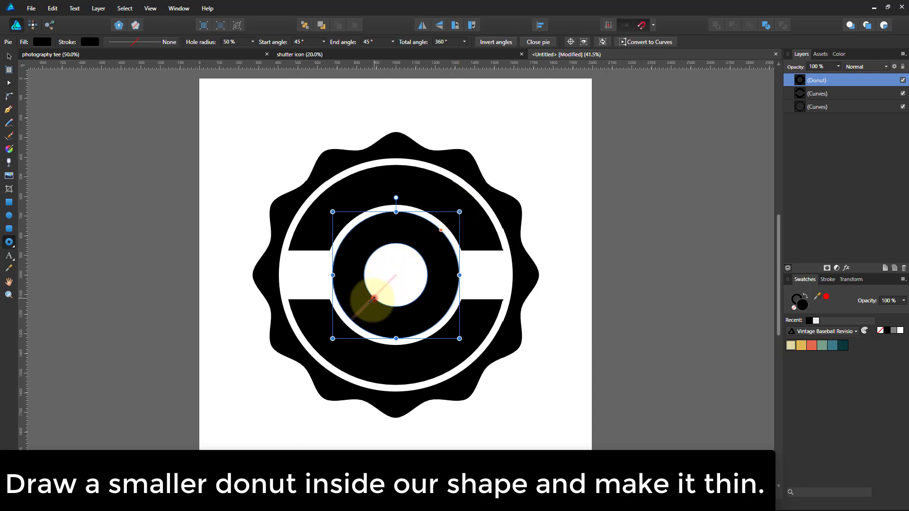
pyautogui.moveTo(371, 301); pyautogui.dragTo(350, 311)
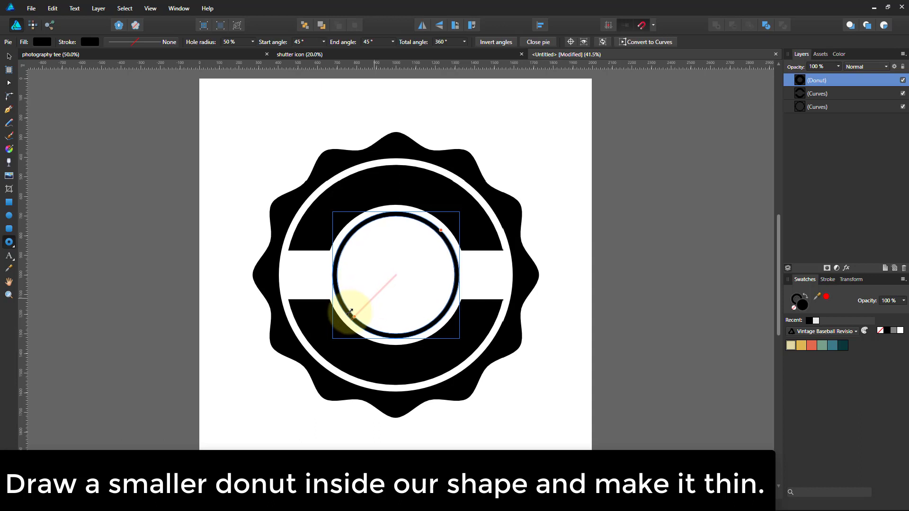
pyautogui.moveTo(350, 311); pyautogui.dragTo(354, 316)
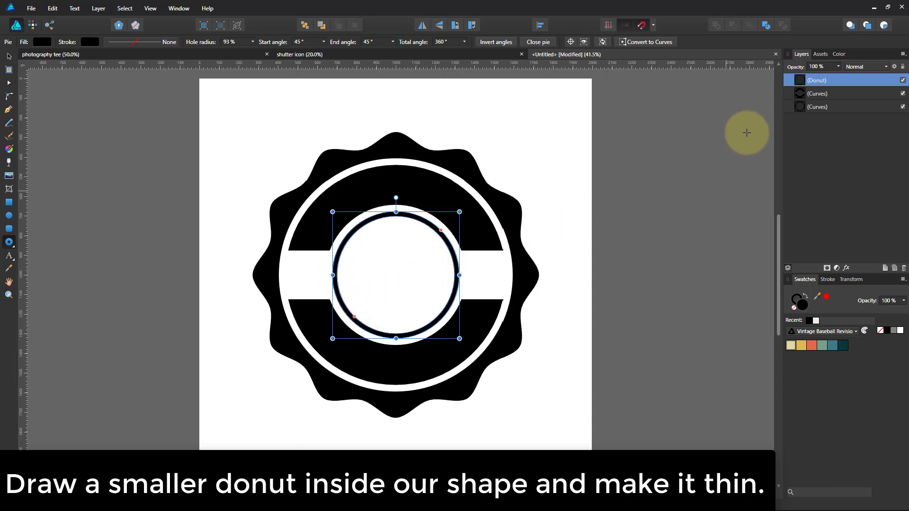
pyautogui.click(637, 42)
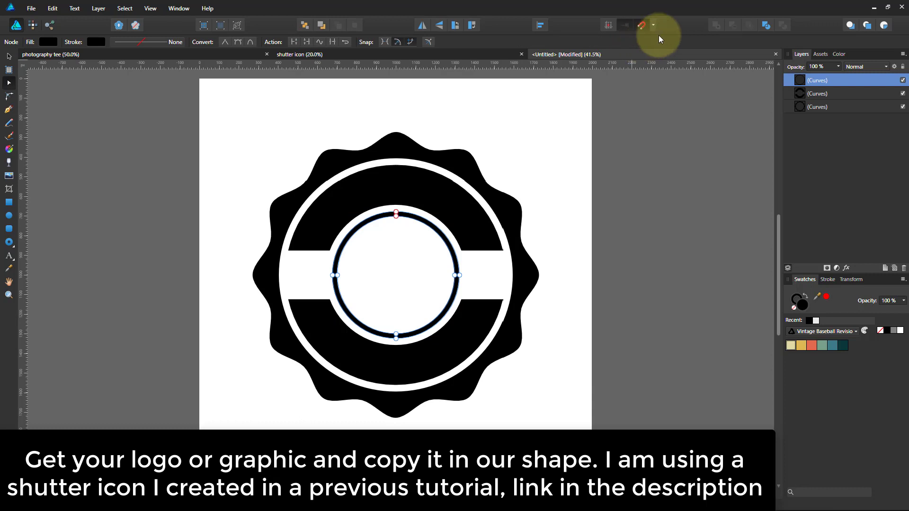
# Copy the shutter icon layer from its document and paste it into the Untitled badge
pyautogui.click(430, 54)
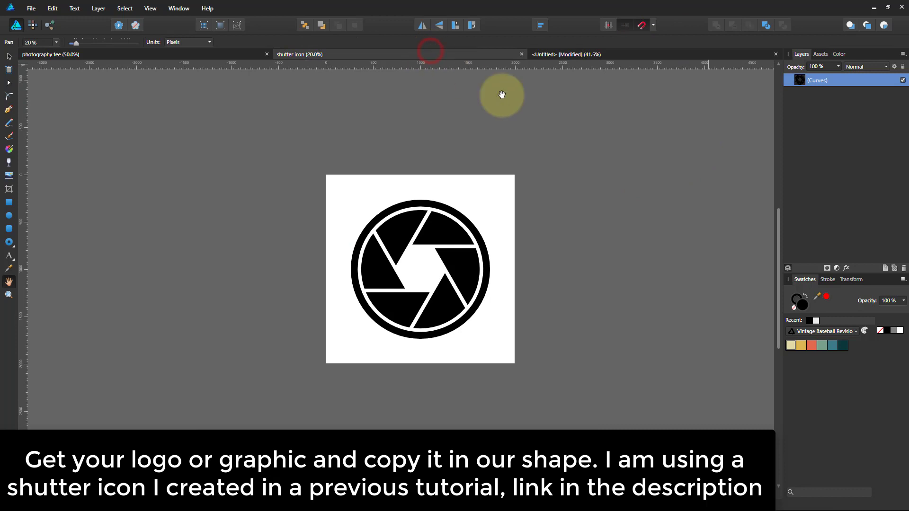
pyautogui.rightClick(814, 80)
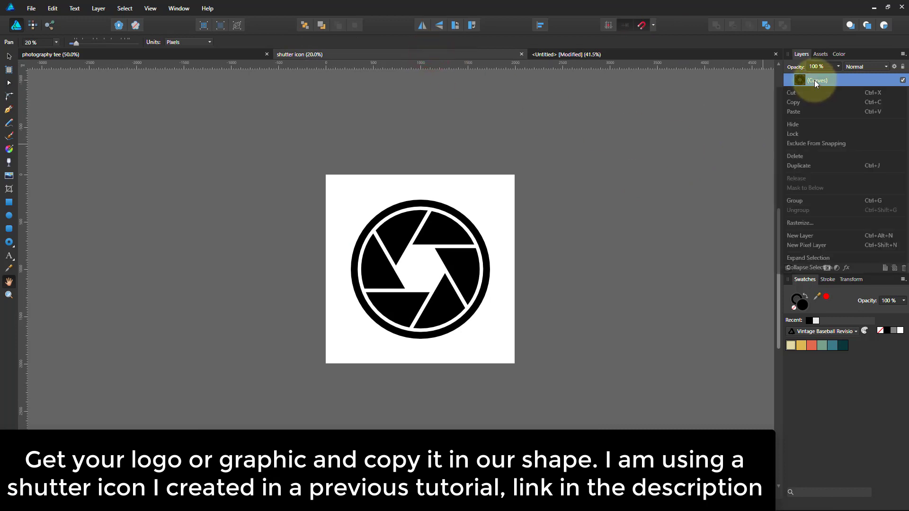
pyautogui.click(793, 103)
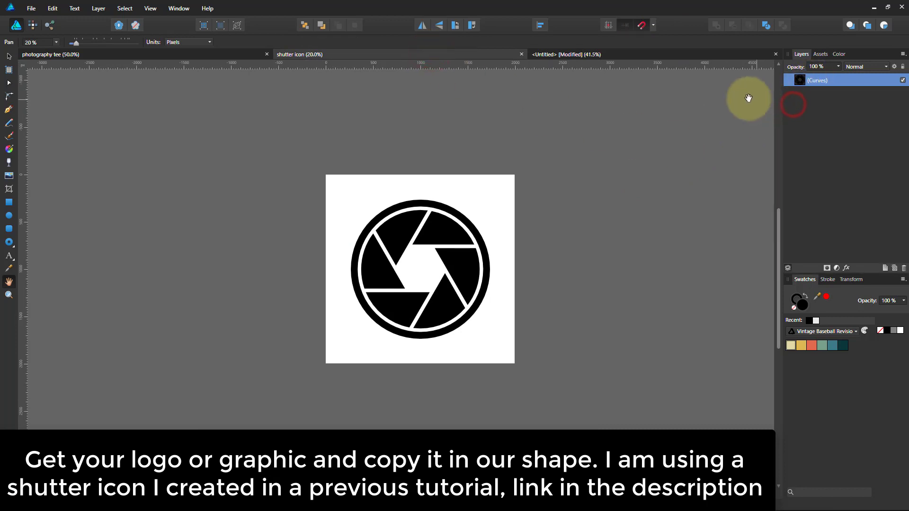
pyautogui.click(597, 53)
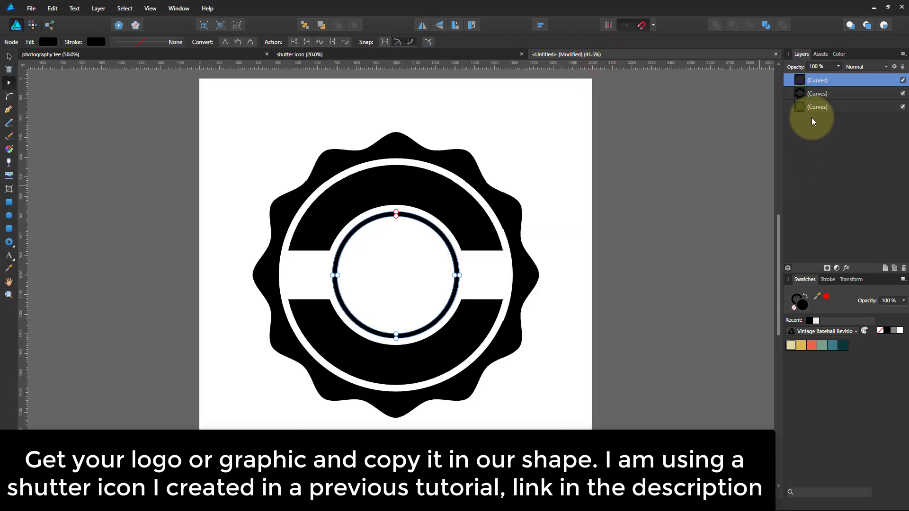
pyautogui.hotkey('ctrl', 'v')
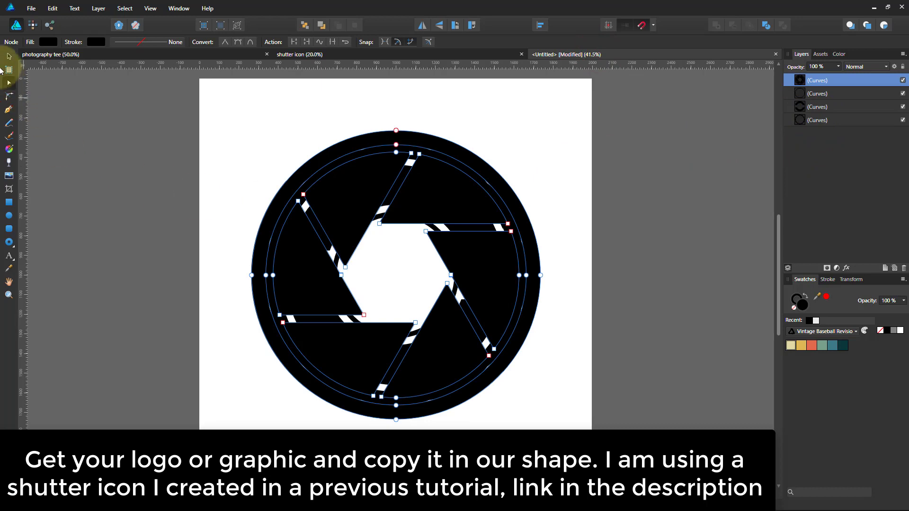
# Scale the shutter icon down to fit centred inside the thin inner ring
pyautogui.click(9, 55)
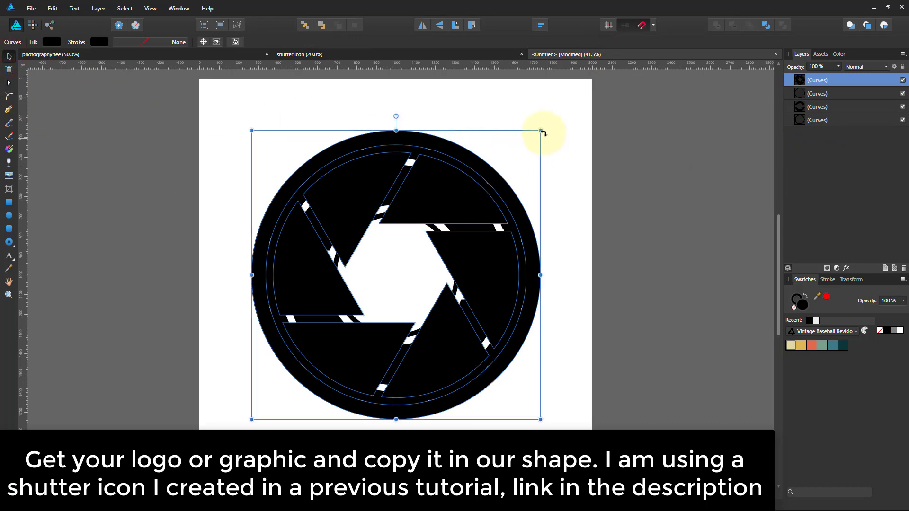
pyautogui.moveTo(541, 132); pyautogui.dragTo(442, 210)
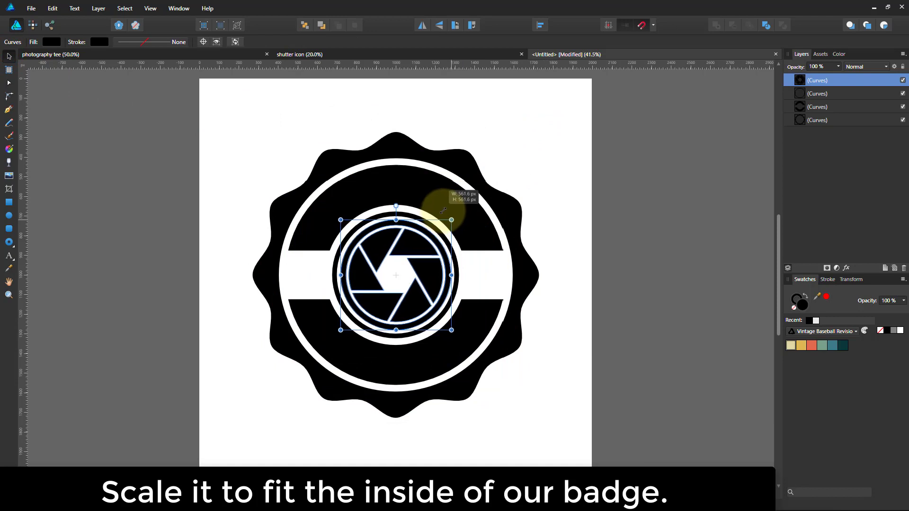
pyautogui.moveTo(443, 210); pyautogui.dragTo(442, 211)
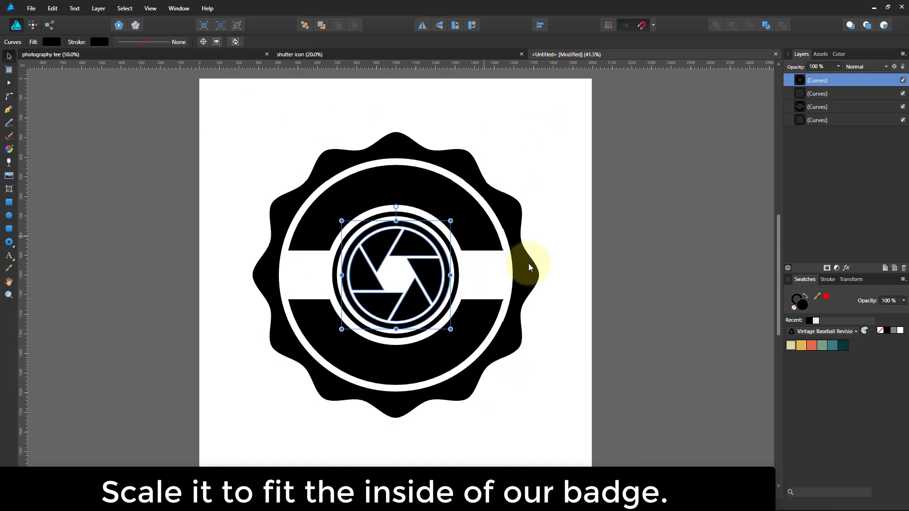
pyautogui.click(548, 265)
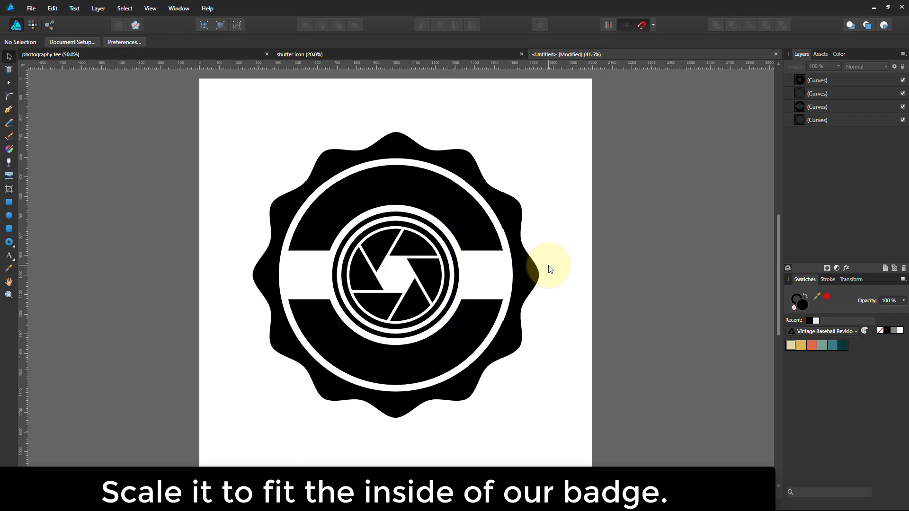
# Set the Ellipse tool's fill and stroke to None
pyautogui.click(9, 218)
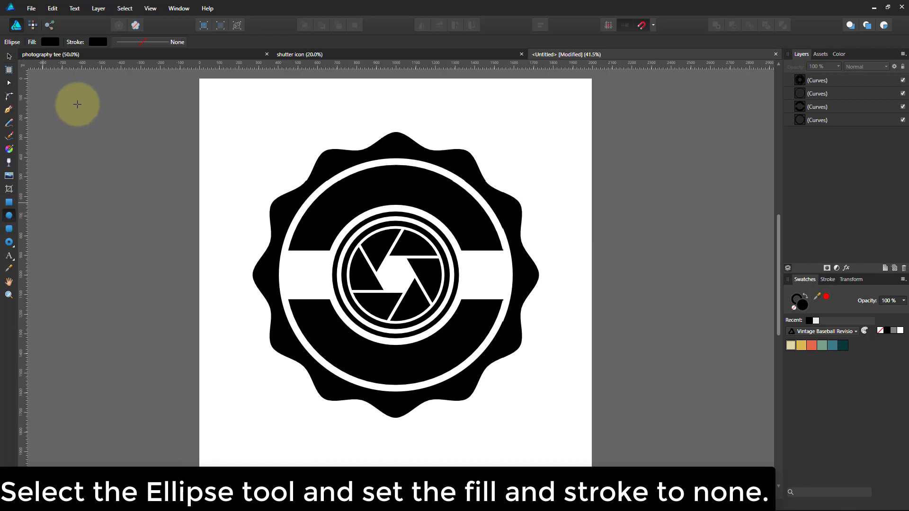
pyautogui.click(50, 42)
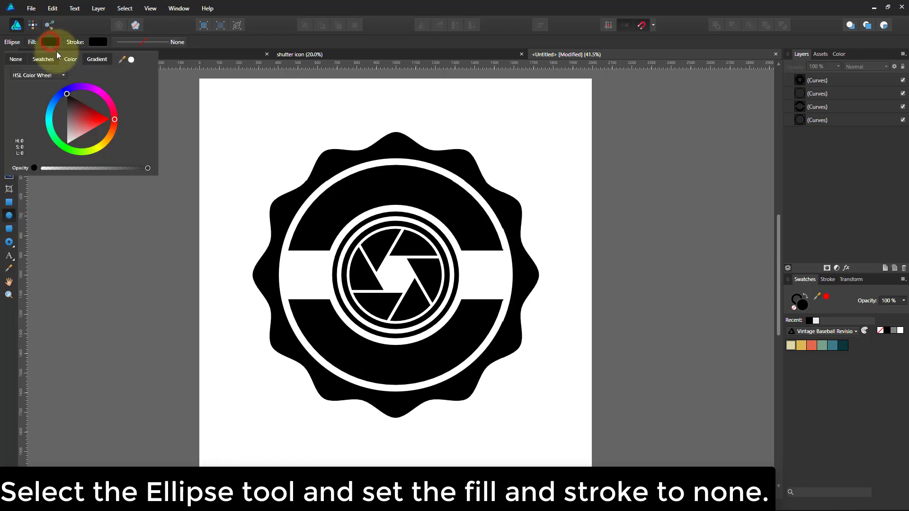
pyautogui.click(14, 60)
pyautogui.click(95, 40)
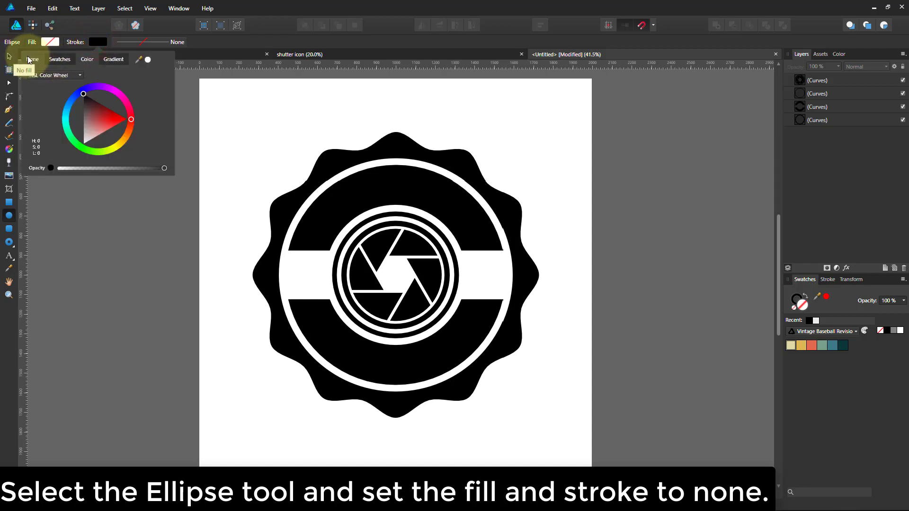
pyautogui.click(31, 59)
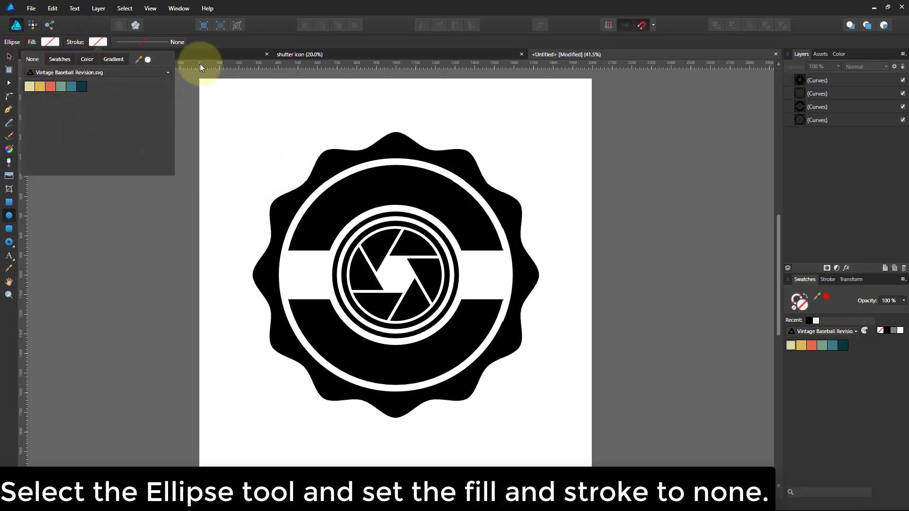
pyautogui.click(266, 126)
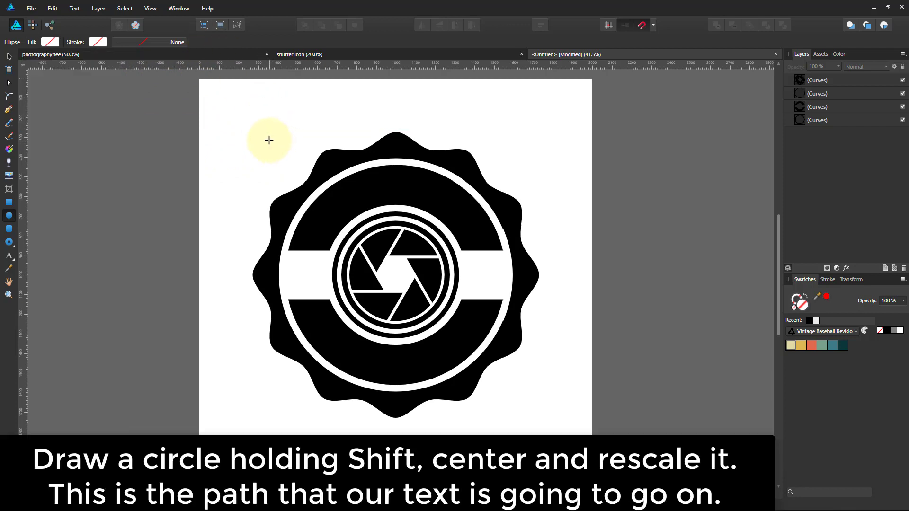
# Draw a circle, centre it on the badge, and shrink it to about 826.5 px inside the ring
pyautogui.moveTo(269, 140); pyautogui.dragTo(477, 351)
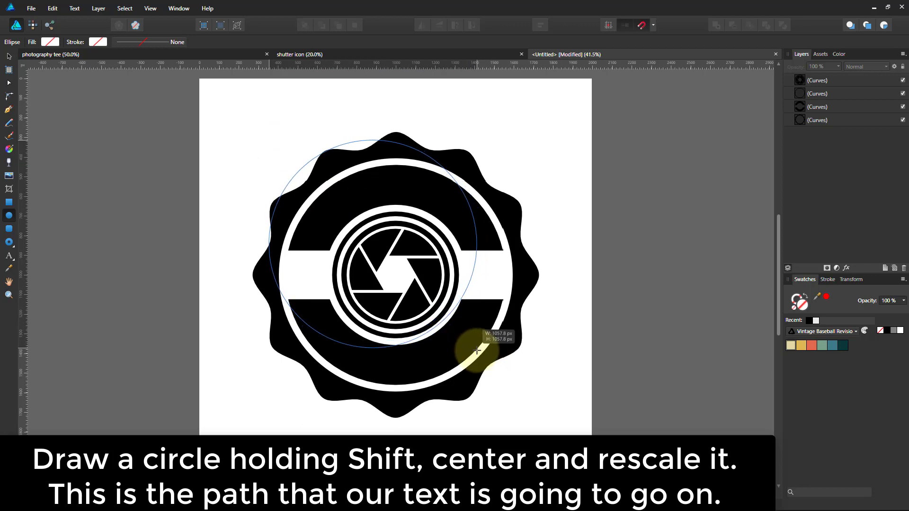
pyautogui.moveTo(476, 350); pyautogui.dragTo(467, 338)
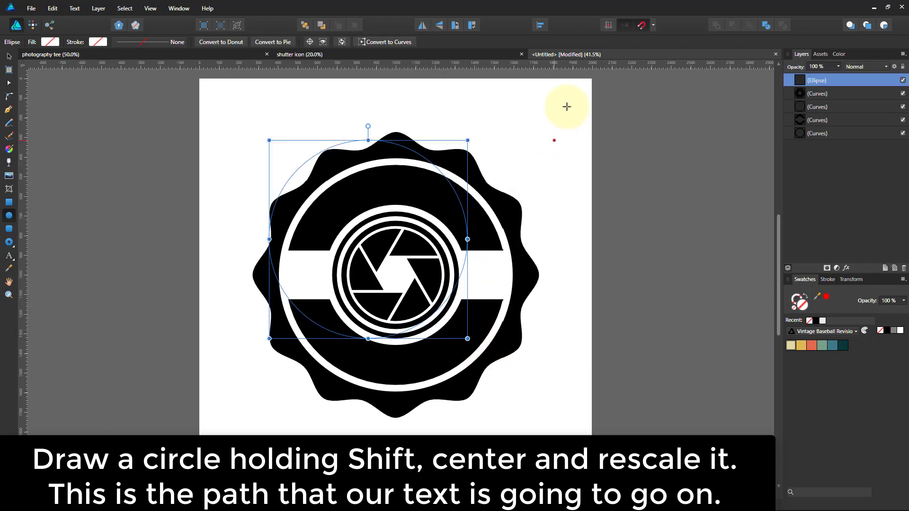
pyautogui.click(541, 26)
pyautogui.click(559, 56)
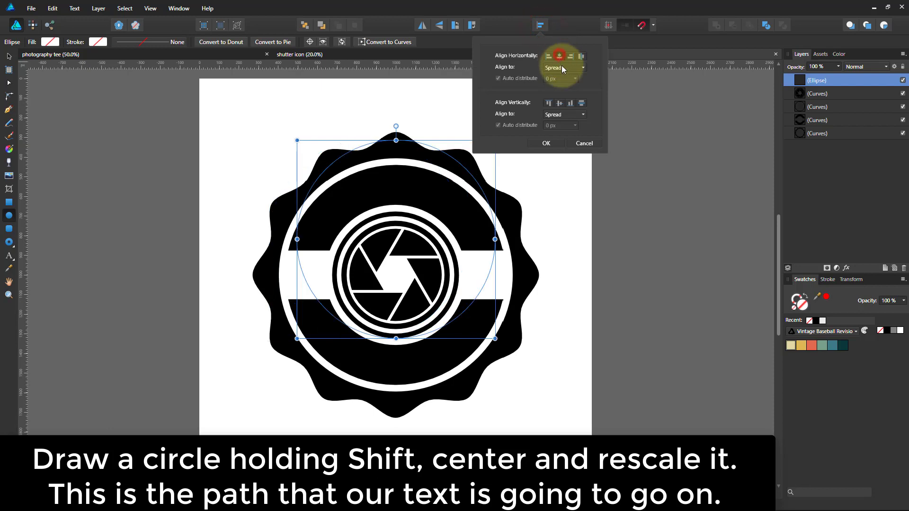
pyautogui.click(559, 103)
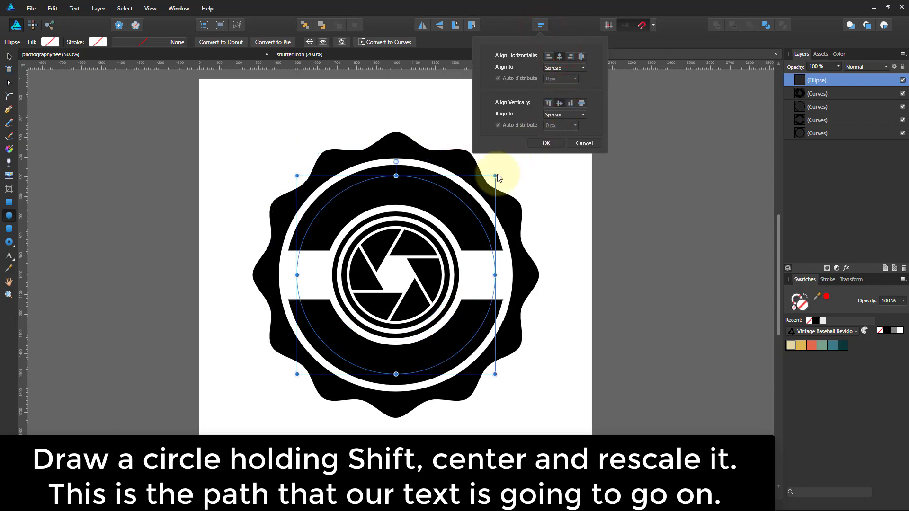
pyautogui.click(548, 144)
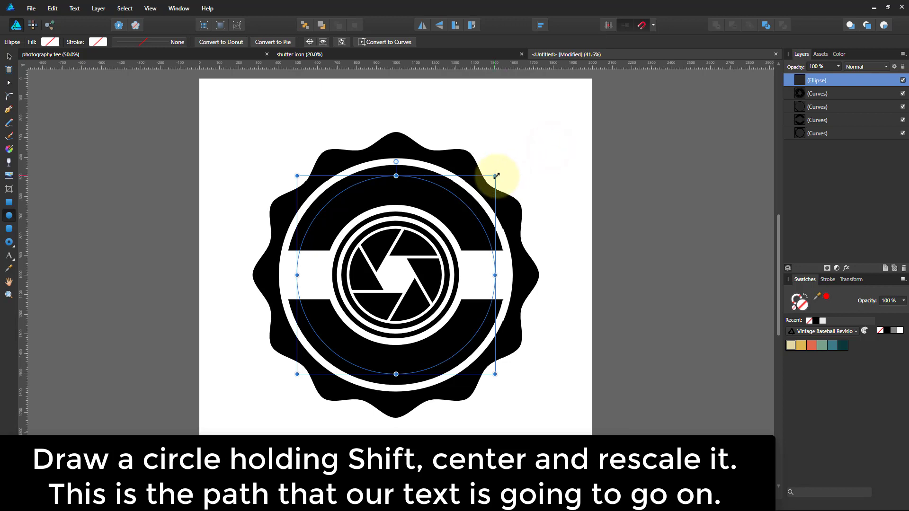
pyautogui.moveTo(496, 176); pyautogui.dragTo(477, 193)
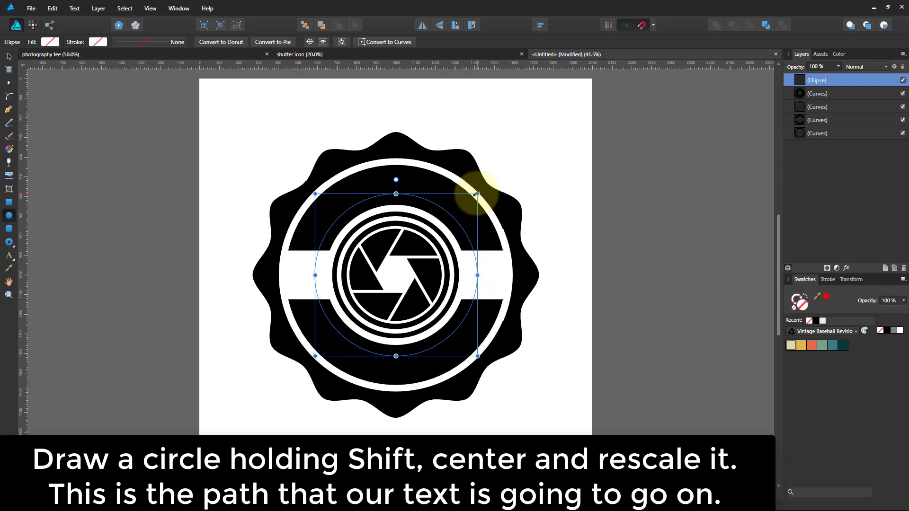
pyautogui.click(9, 257)
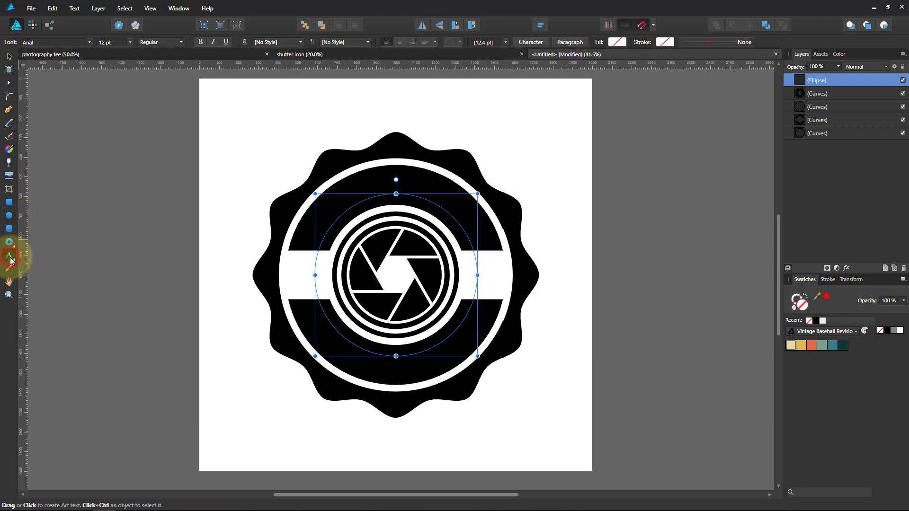
# Set the artistic text to Houston font, 64 pt, white
pyautogui.click(51, 42)
pyautogui.write('h')
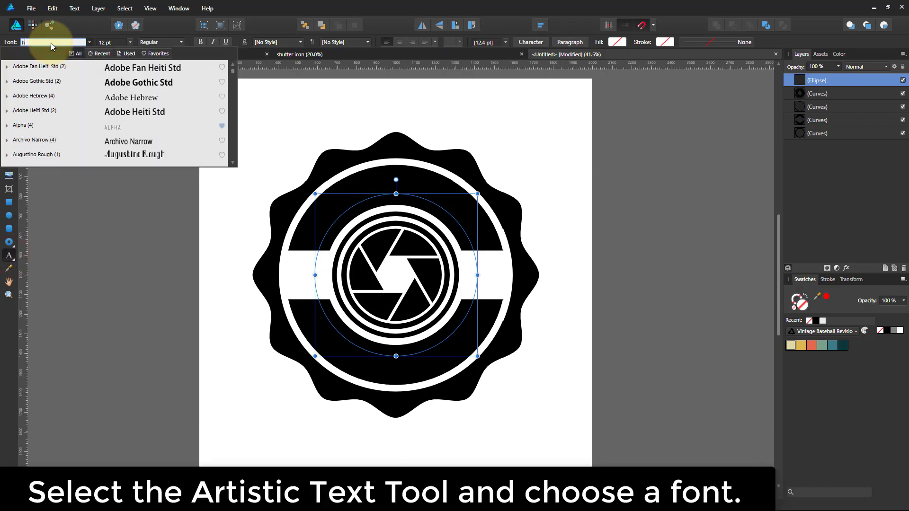
pyautogui.write('ous')
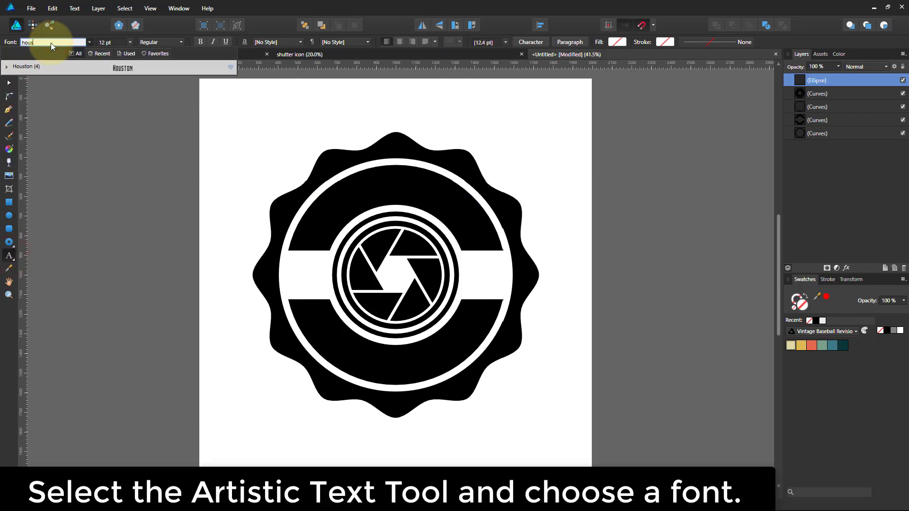
pyautogui.click(67, 69)
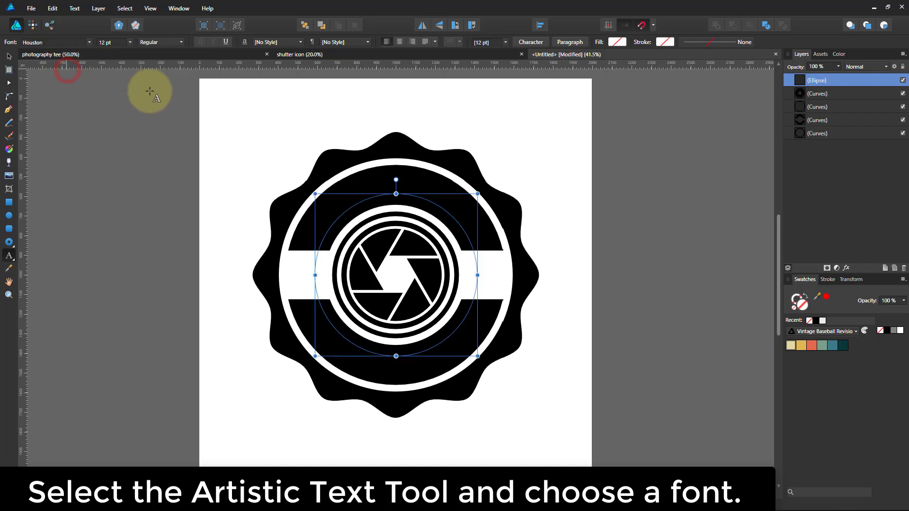
pyautogui.click(320, 220)
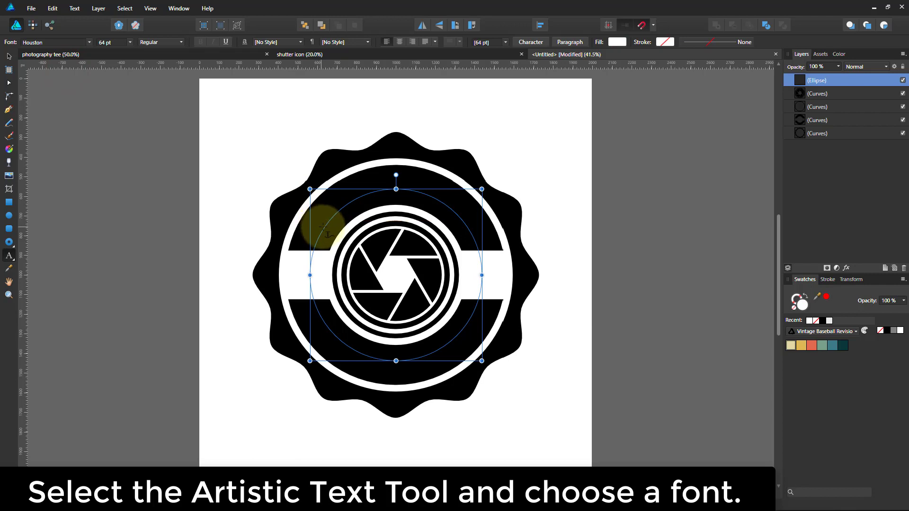
# Type PHOTOGRAPHY along the circle path over the badge's upper half
pyautogui.click(324, 227)
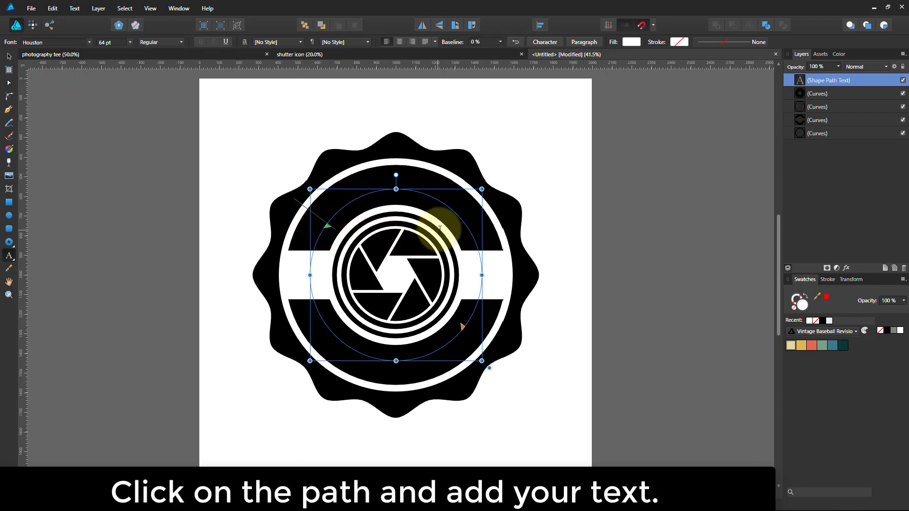
pyautogui.write('P')
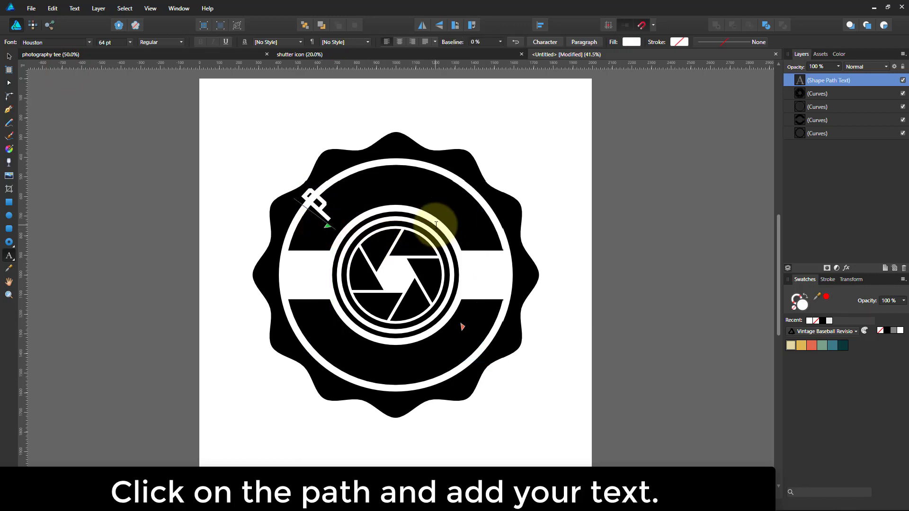
pyautogui.write('HOTOG')
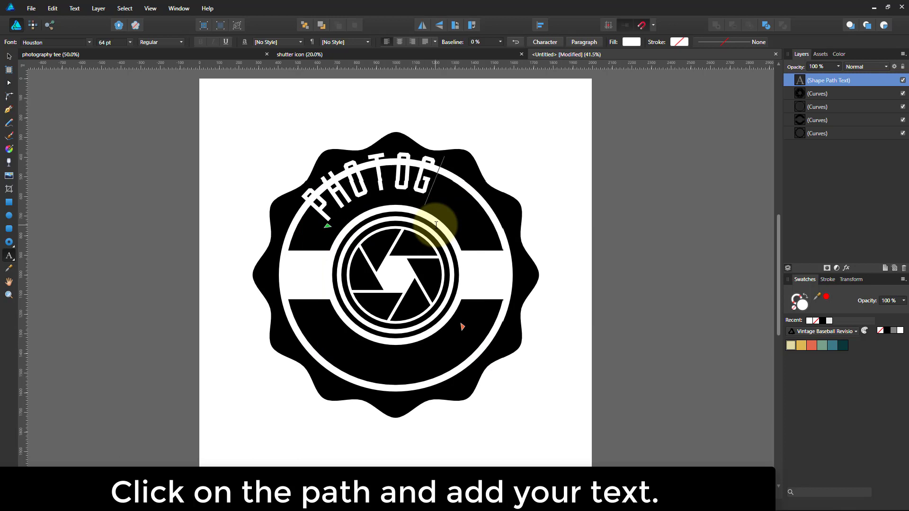
pyautogui.write('RAPHY')
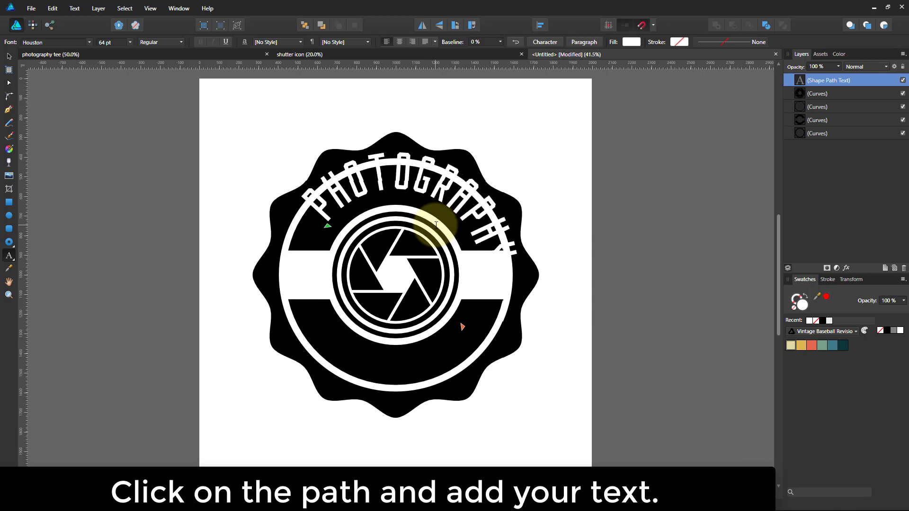
pyautogui.press('Escape')
# Stretch PHOTOGRAPHY along the circle's upper arc between its left and right sides, centred on the path
pyautogui.moveTo(327, 228); pyautogui.dragTo(310, 275)
pyautogui.click(461, 326)
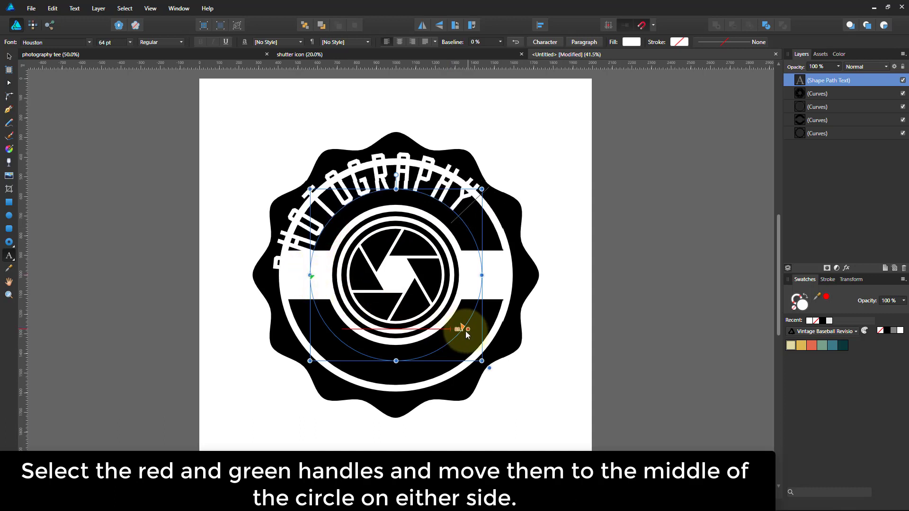
pyautogui.moveTo(471, 311); pyautogui.dragTo(479, 280)
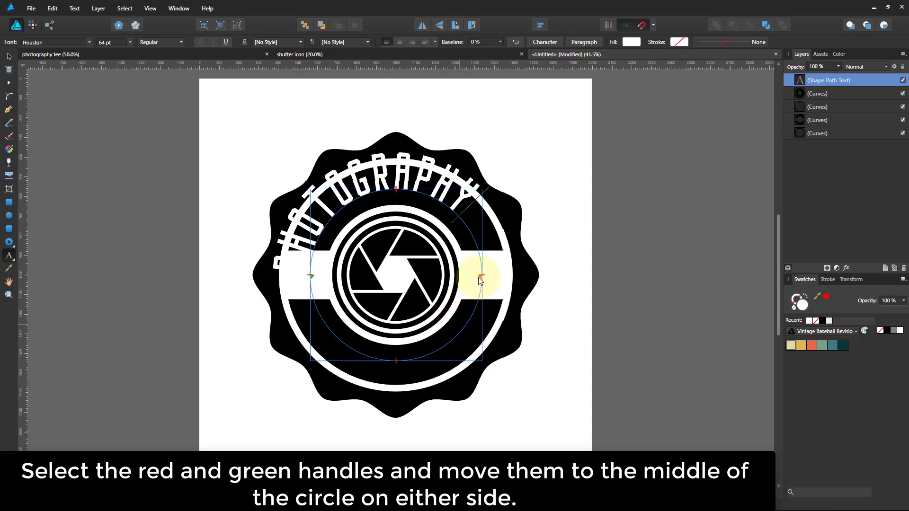
pyautogui.doubleClick(356, 184)
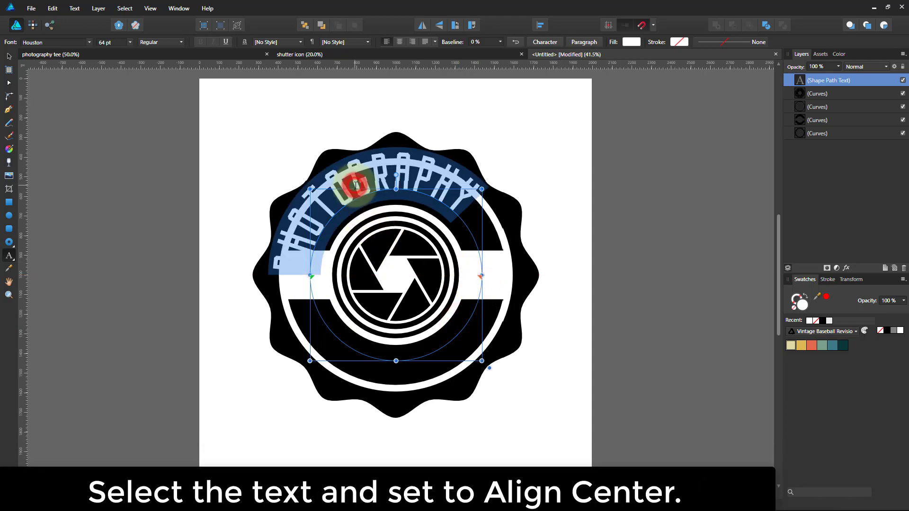
pyautogui.click(401, 42)
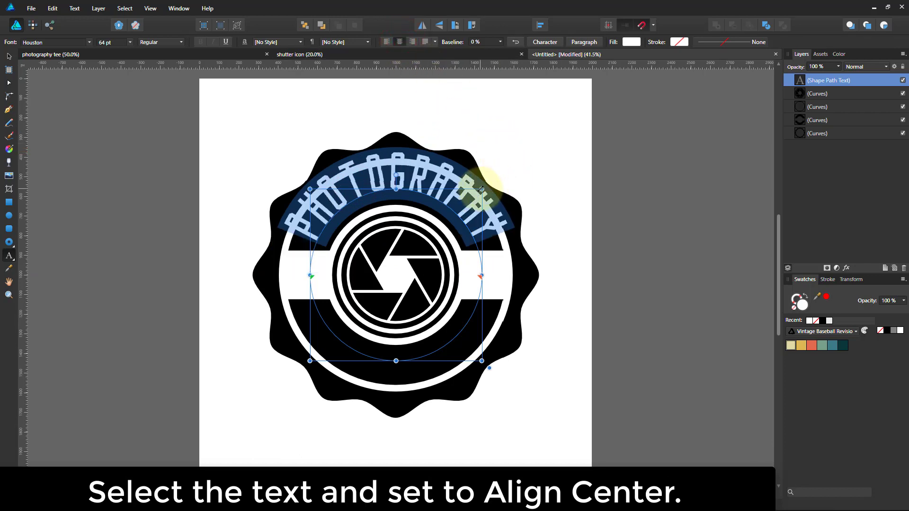
# Set PHOTOGRAPHY to 54 pt and shrink its path circle to about 768 px
pyautogui.click(108, 43)
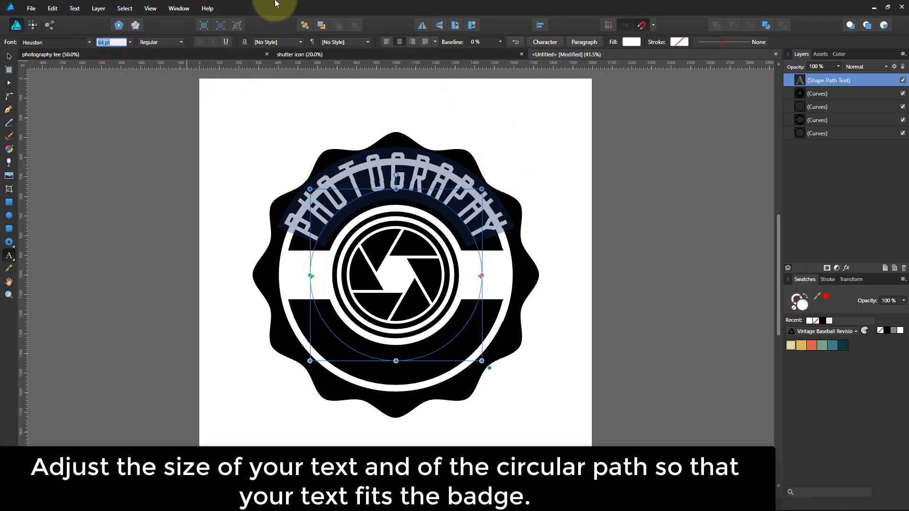
pyautogui.write('54')
pyautogui.press('Return')
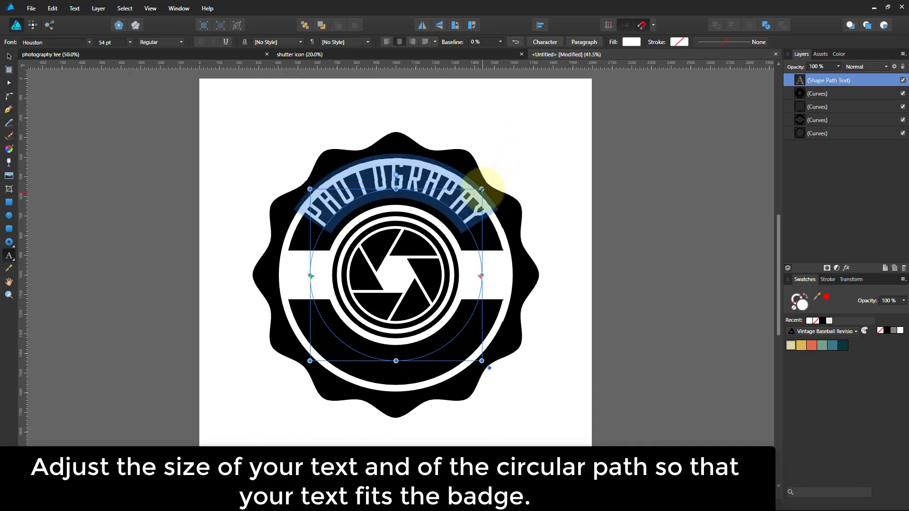
pyautogui.moveTo(482, 189); pyautogui.dragTo(474, 202)
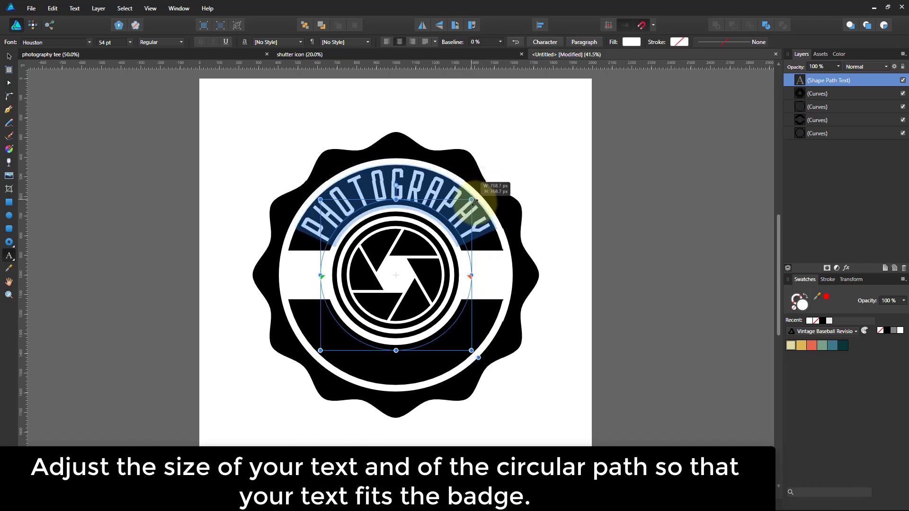
pyautogui.moveTo(473, 202); pyautogui.dragTo(472, 203)
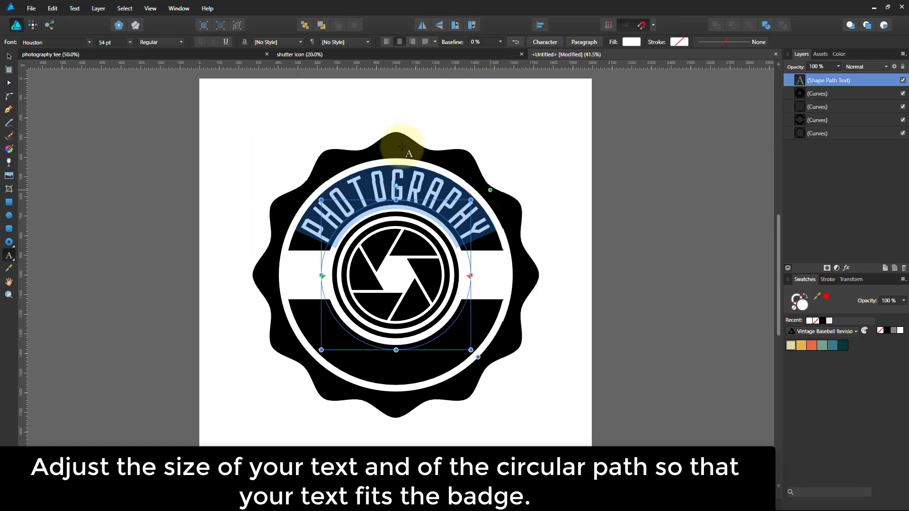
pyautogui.click(10, 58)
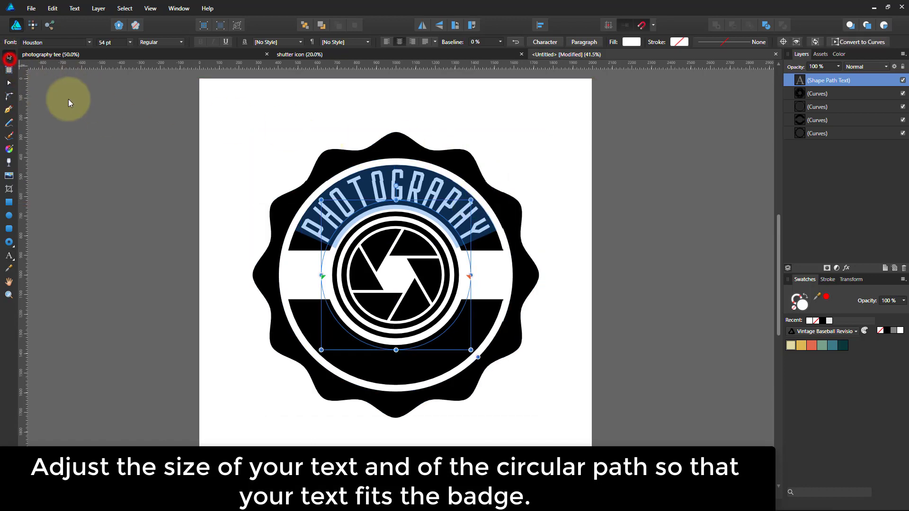
pyautogui.click(98, 112)
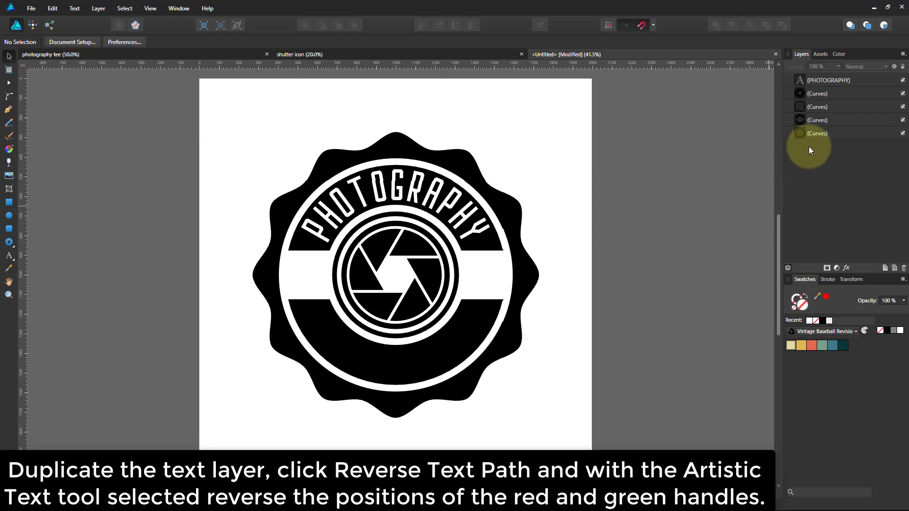
# Duplicate the PHOTOGRAPHY text layer and reverse the copy's text path
pyautogui.click(823, 80)
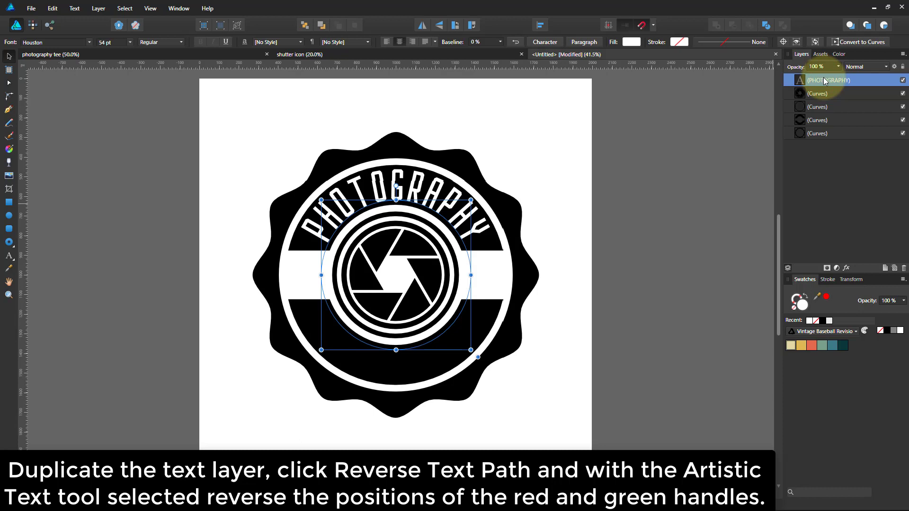
pyautogui.hotkey('ctrl', 'j')
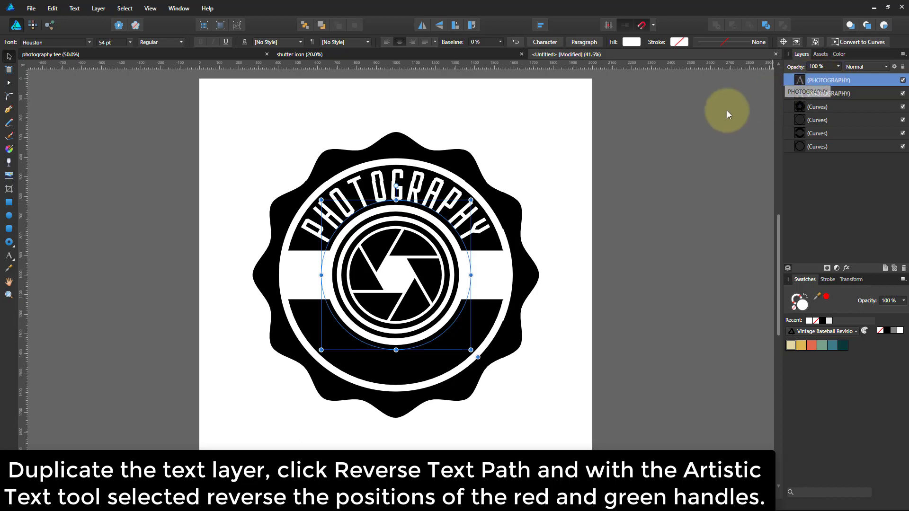
pyautogui.click(515, 42)
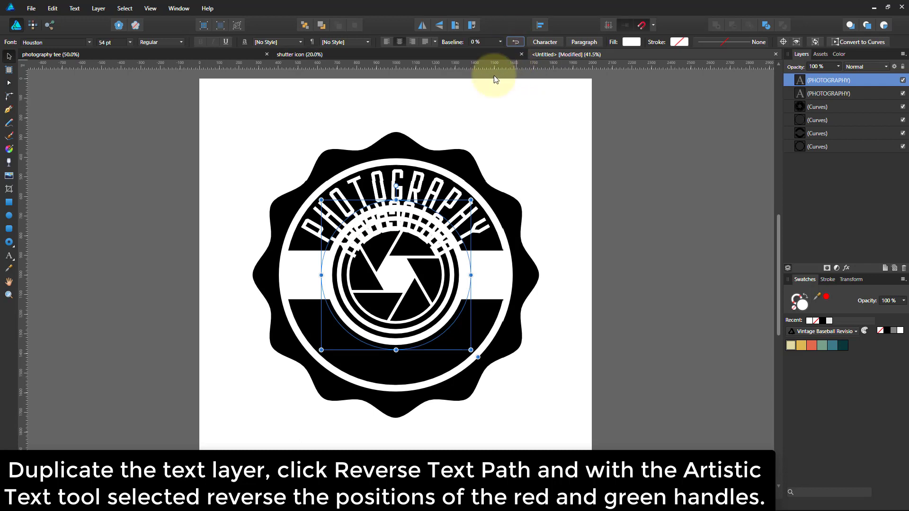
# Swap the copy's start and end handles so it runs centred along the bottom of the circle
pyautogui.click(9, 256)
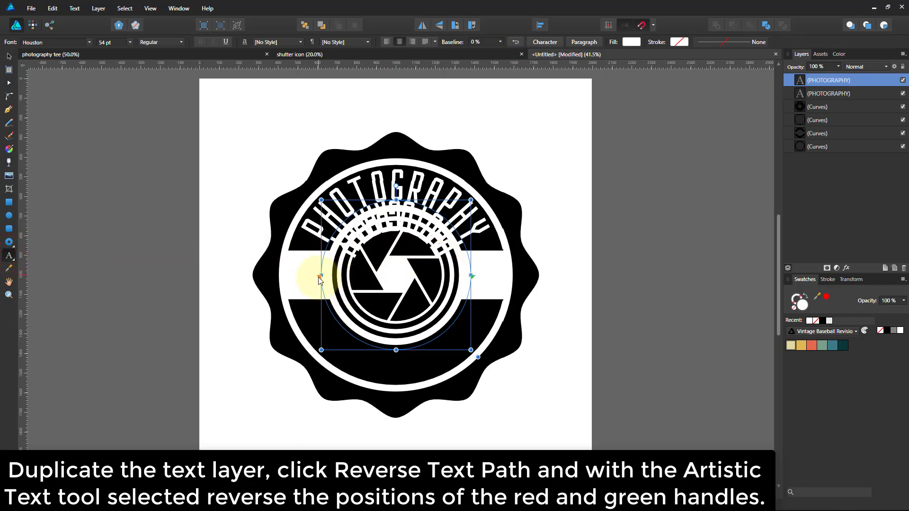
pyautogui.moveTo(322, 278)
pyautogui.mouseDown()
pyautogui.moveTo(453, 313)
pyautogui.moveTo(463, 300)
pyautogui.mouseUp()
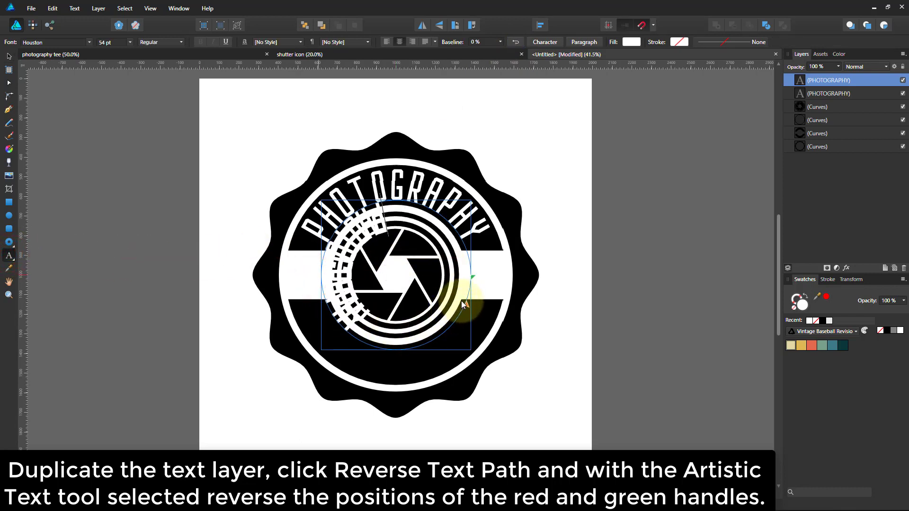
pyautogui.moveTo(461, 248); pyautogui.dragTo(320, 274)
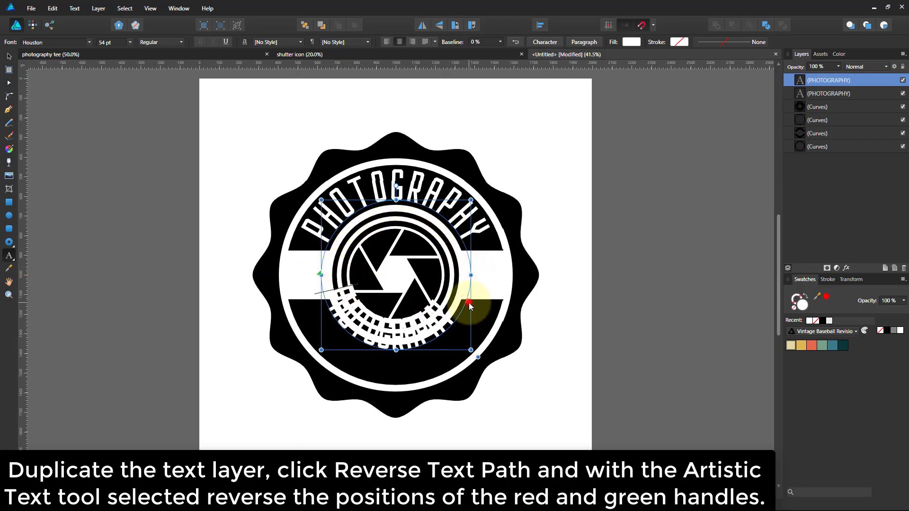
pyautogui.moveTo(468, 302); pyautogui.dragTo(472, 275)
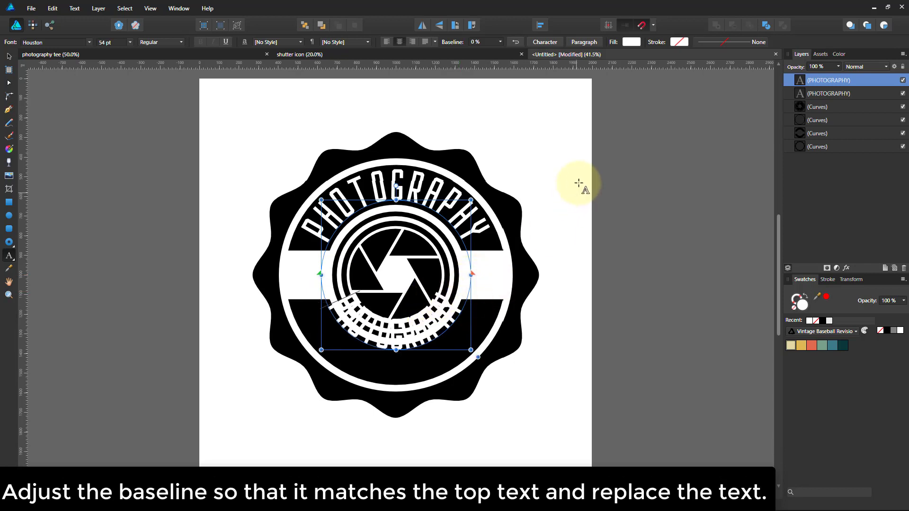
pyautogui.click(499, 42)
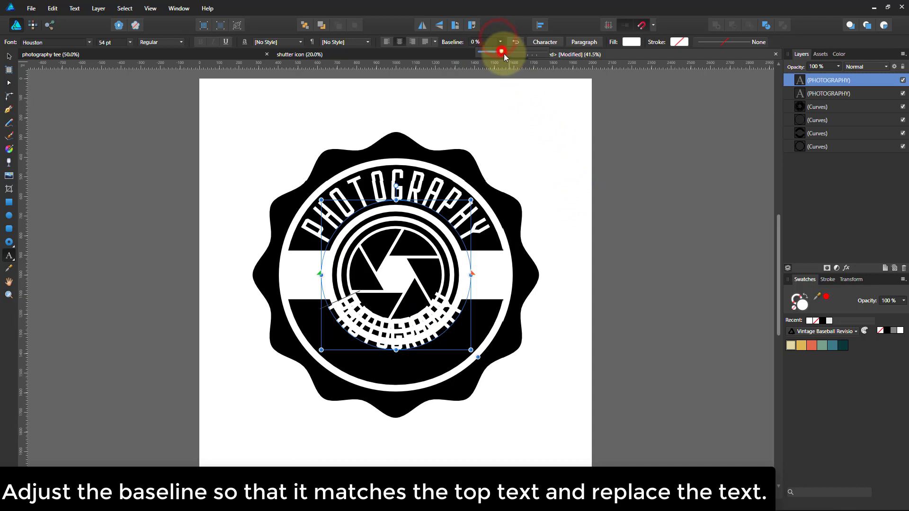
# Set the lower PHOTOGRAPHY copy's baseline to 70% so it sits in the bottom band
pyautogui.moveTo(501, 51); pyautogui.dragTo(532, 58)
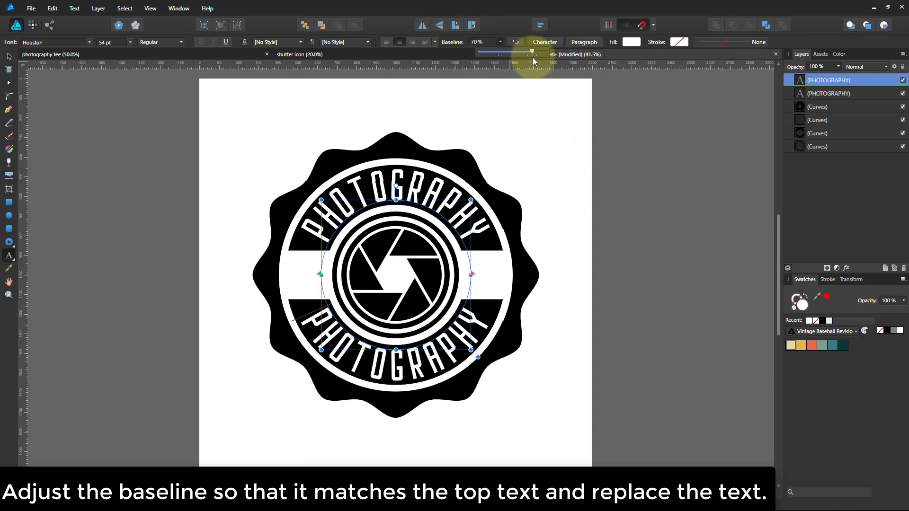
pyautogui.hotkey('ctrl', '+')
pyautogui.hotkey('ctrl', '+')
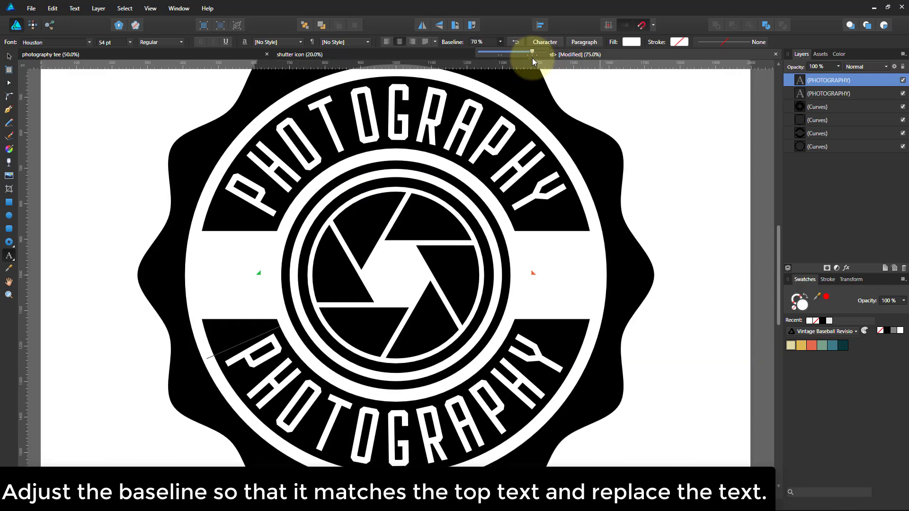
pyautogui.click(533, 51)
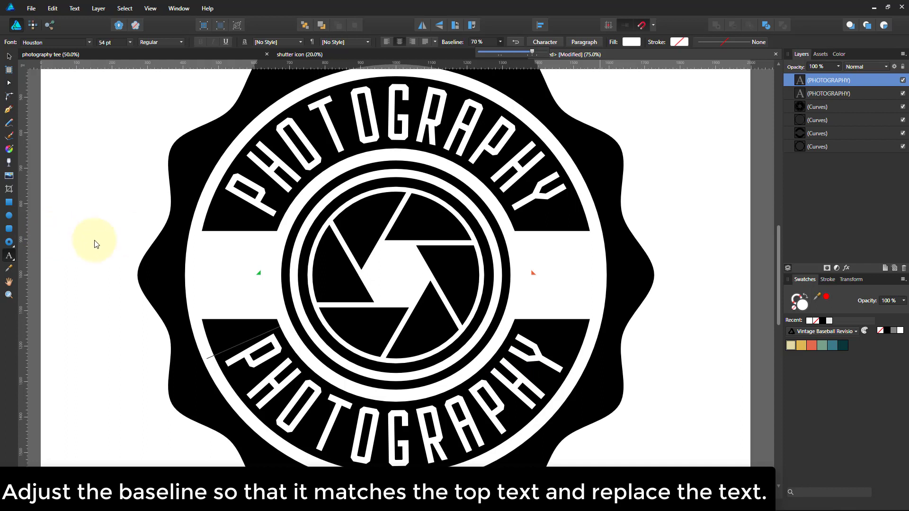
# Retype the lower curved text as 'CLUB' and finish editing it
pyautogui.doubleClick(366, 424)
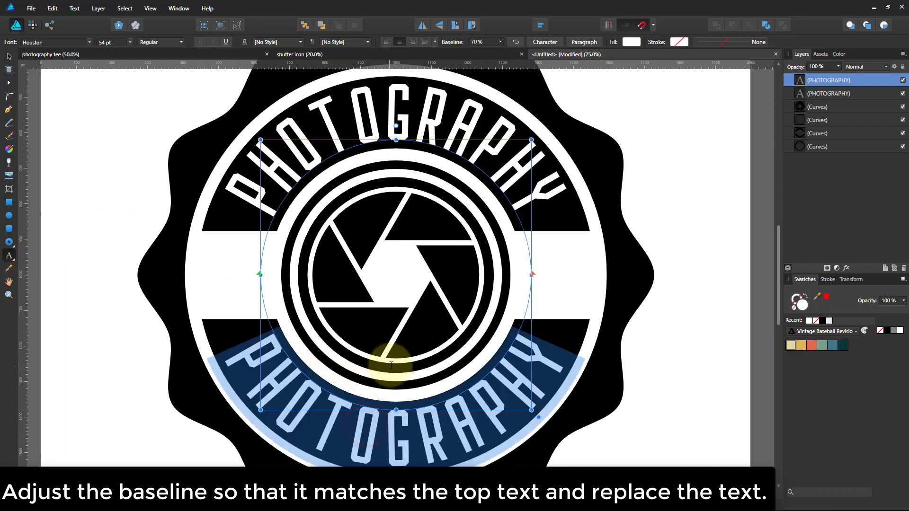
pyautogui.write('CLUB')
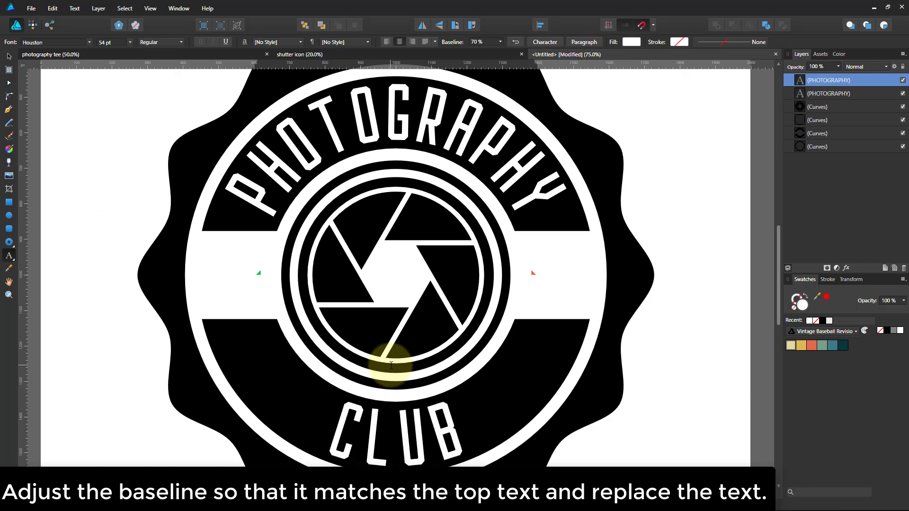
pyautogui.press('Escape')
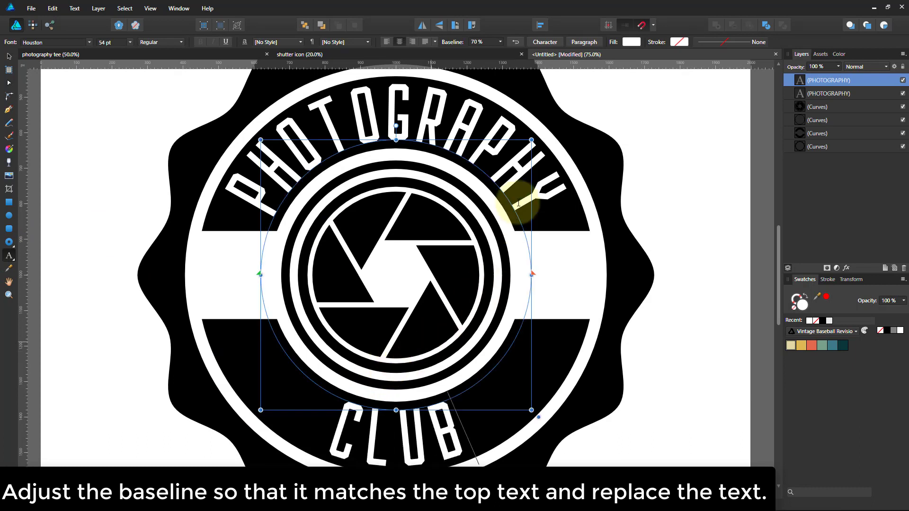
pyautogui.click(500, 42)
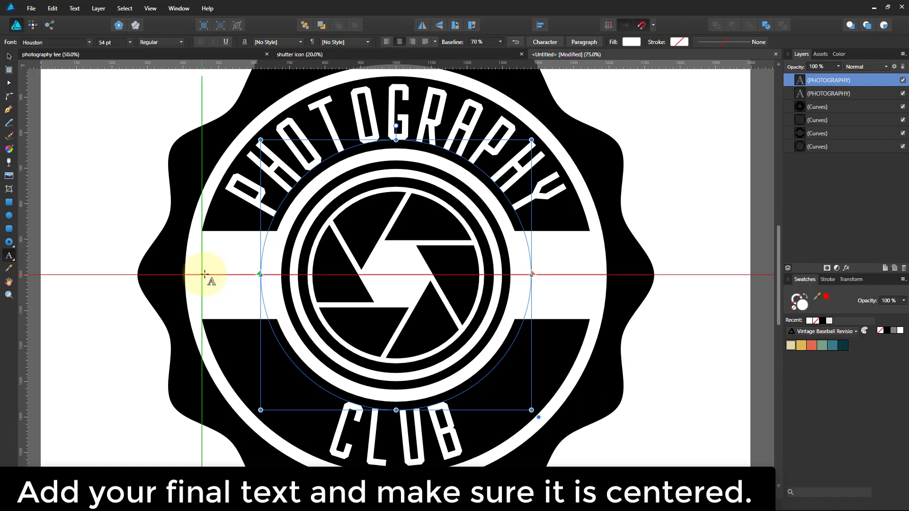
pyautogui.click(205, 274)
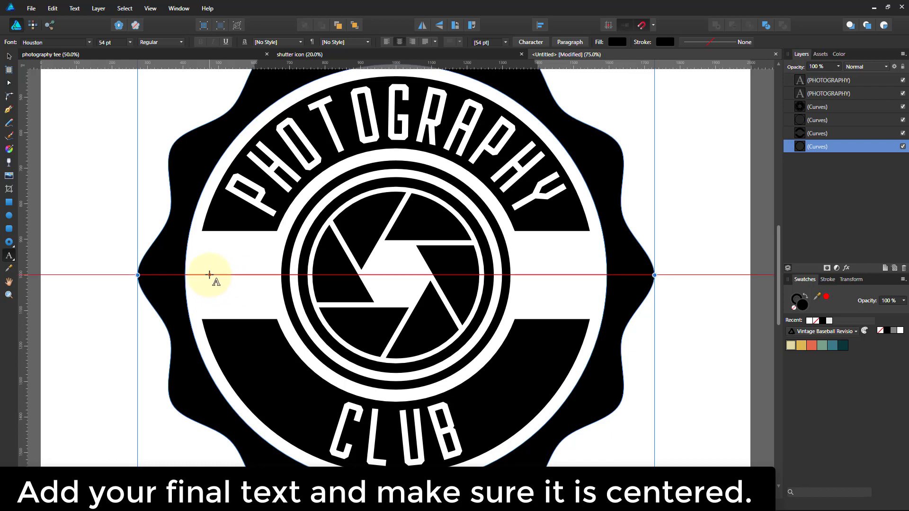
# Add new text 'ESTD' on the centre band and colour it black
pyautogui.click(208, 272)
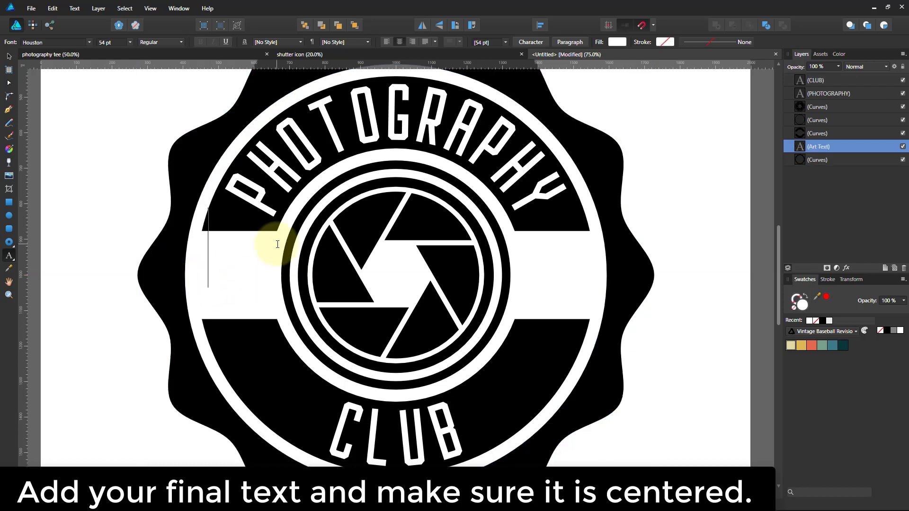
pyautogui.write('ES')
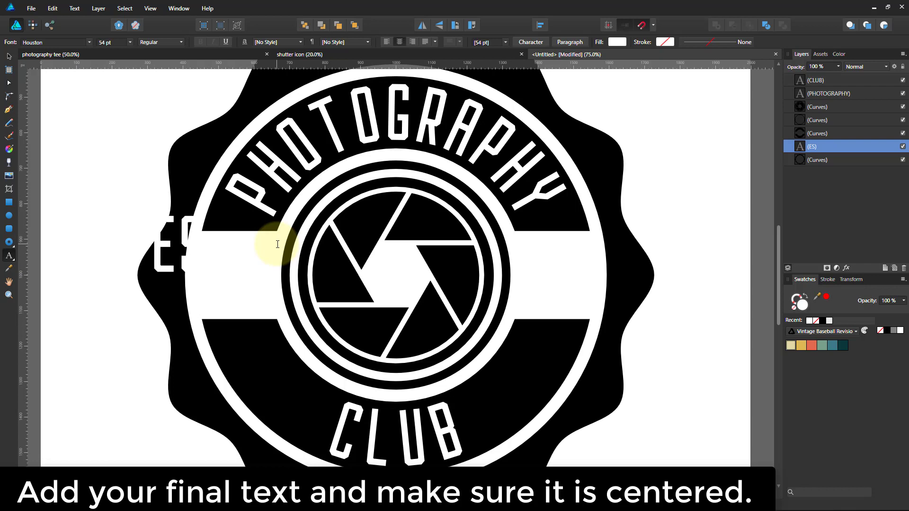
pyautogui.write('TD')
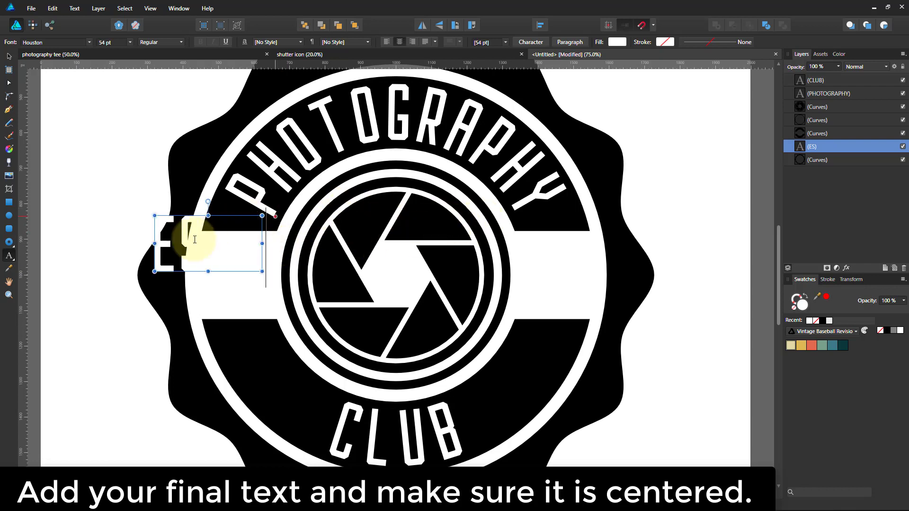
pyautogui.click(194, 240)
pyautogui.doubleClick(202, 240)
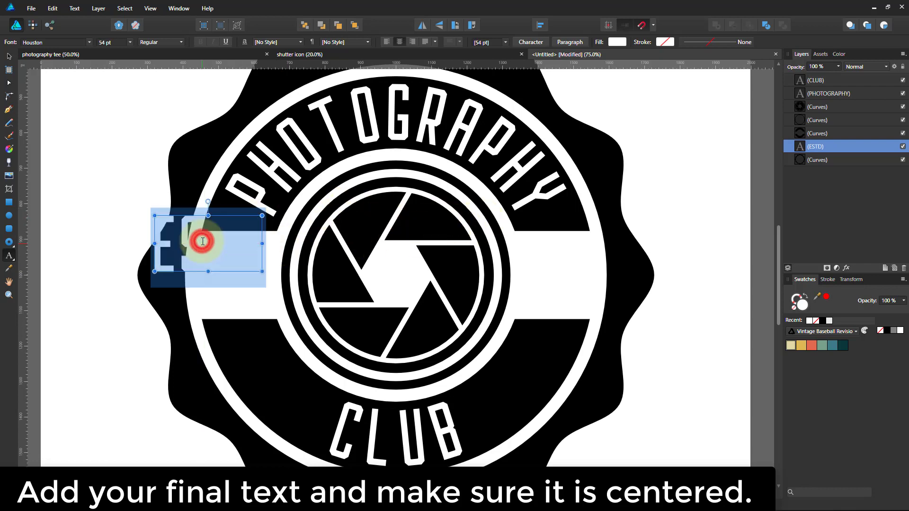
pyautogui.click(886, 330)
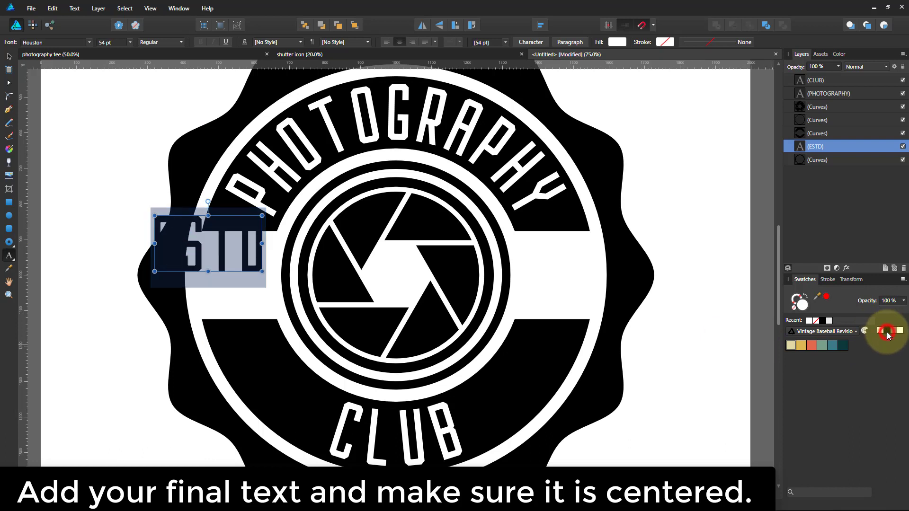
# Size ESTD to fit the white band, place it at the left, then duplicate it
pyautogui.click(8, 56)
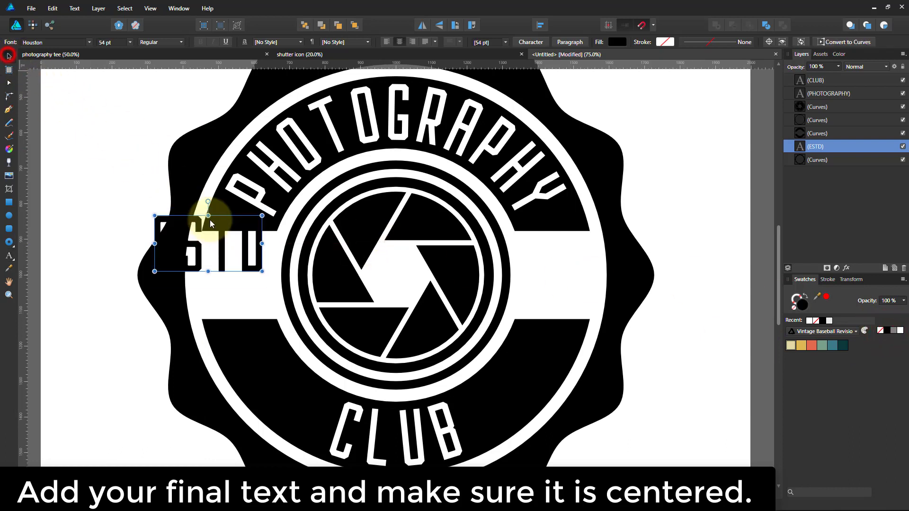
pyautogui.moveTo(197, 243); pyautogui.dragTo(245, 279)
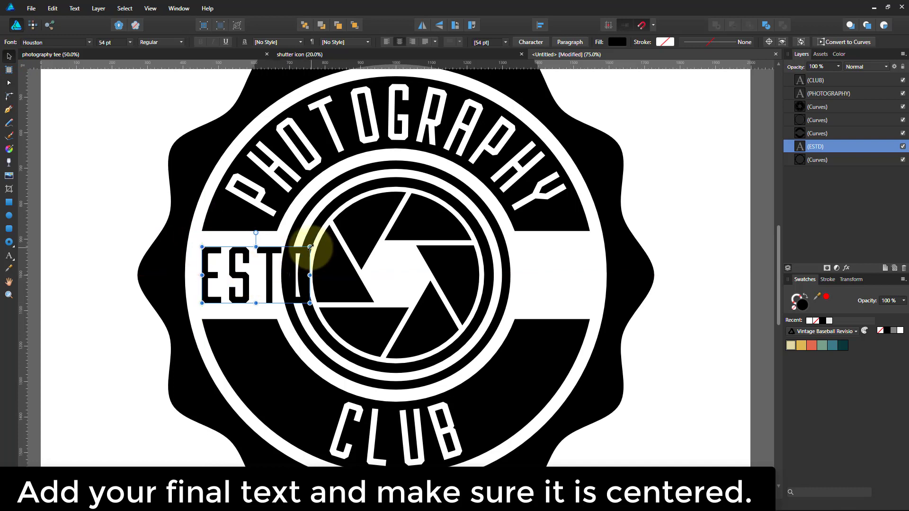
pyautogui.moveTo(310, 247); pyautogui.dragTo(269, 268)
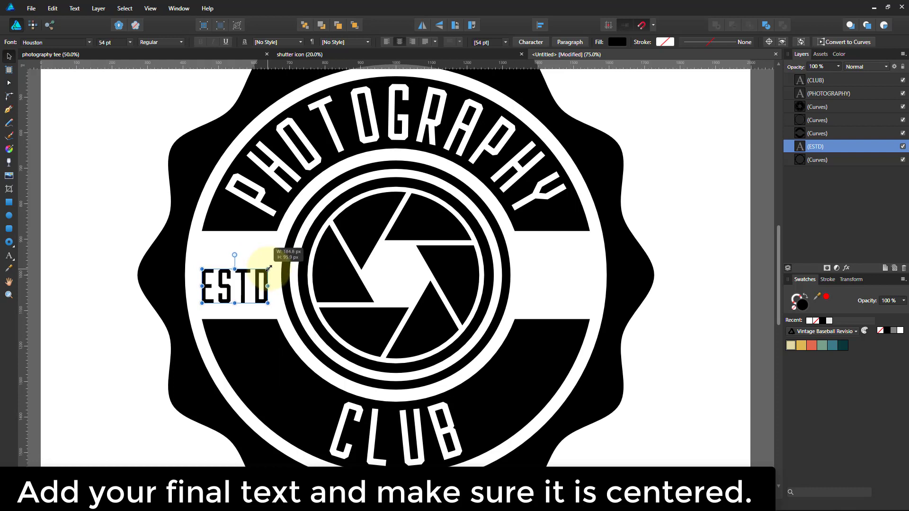
pyautogui.moveTo(245, 291); pyautogui.dragTo(245, 281)
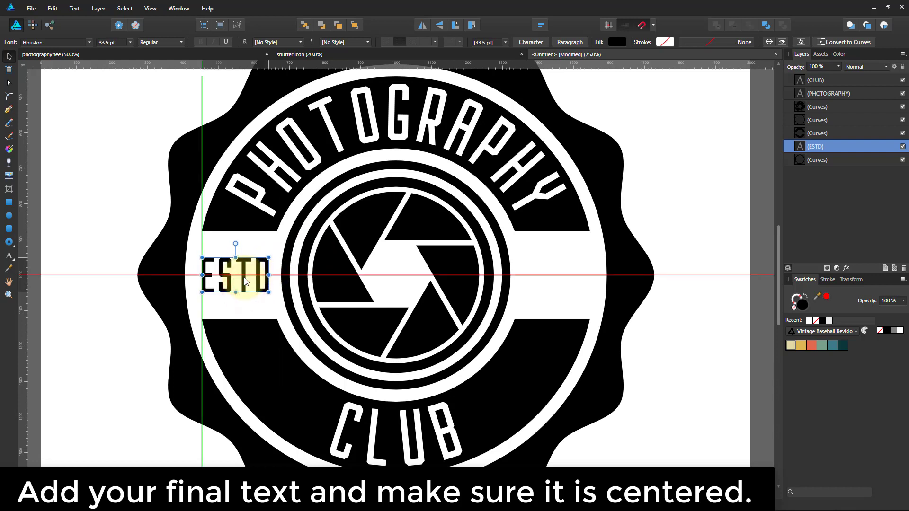
pyautogui.moveTo(245, 281); pyautogui.dragTo(245, 281)
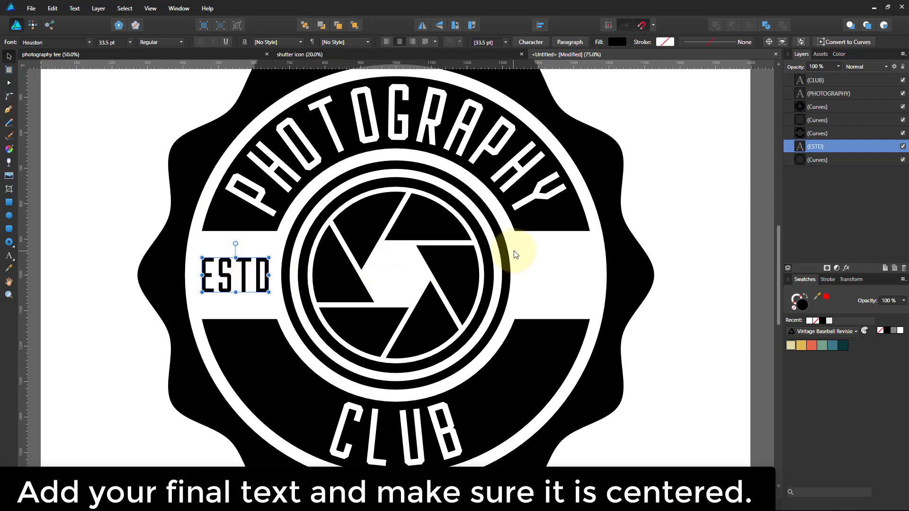
pyautogui.hotkey('ctrl', 'j')
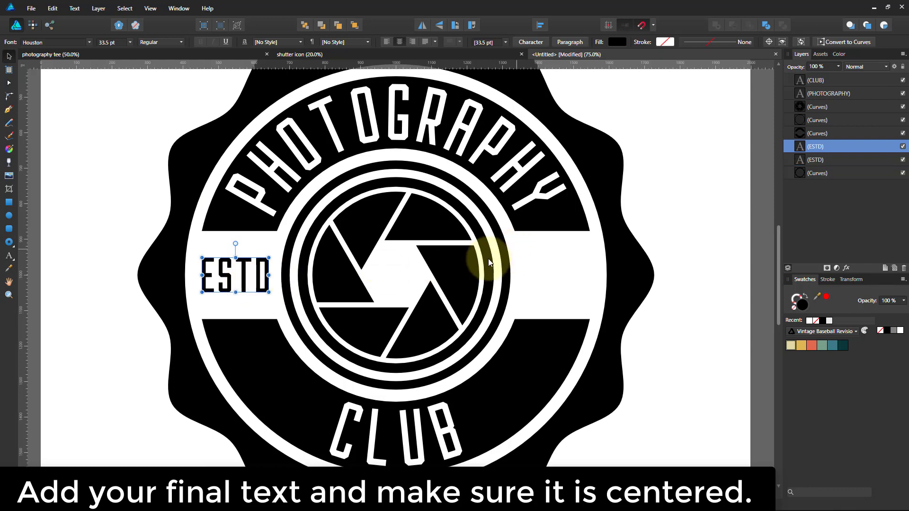
# Move the ESTD copy level to the shutter's right, change it to '1980', and select both texts
pyautogui.moveTo(258, 281); pyautogui.dragTo(580, 280)
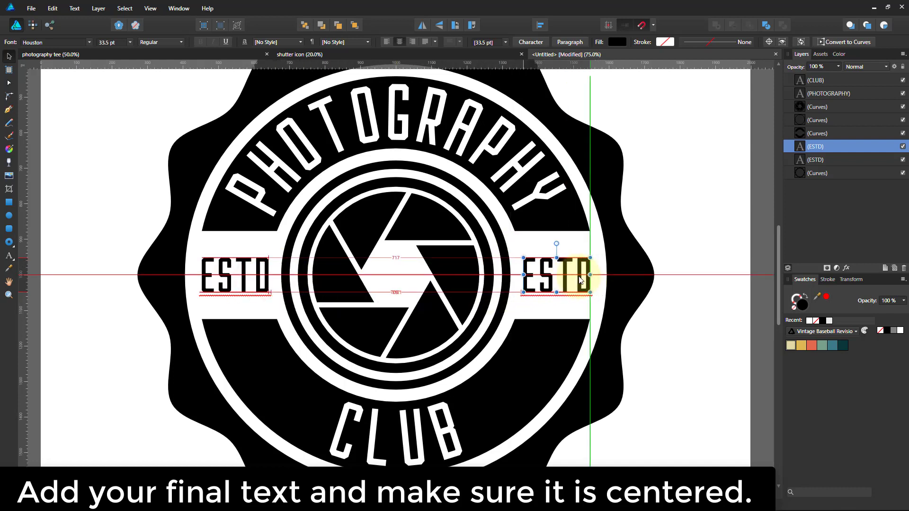
pyautogui.moveTo(581, 280); pyautogui.dragTo(580, 281)
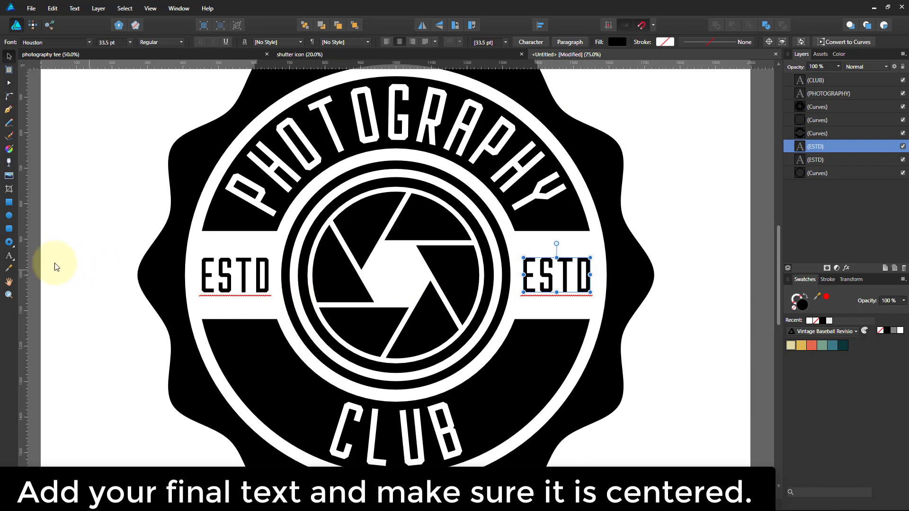
pyautogui.doubleClick(556, 274)
pyautogui.write('198')
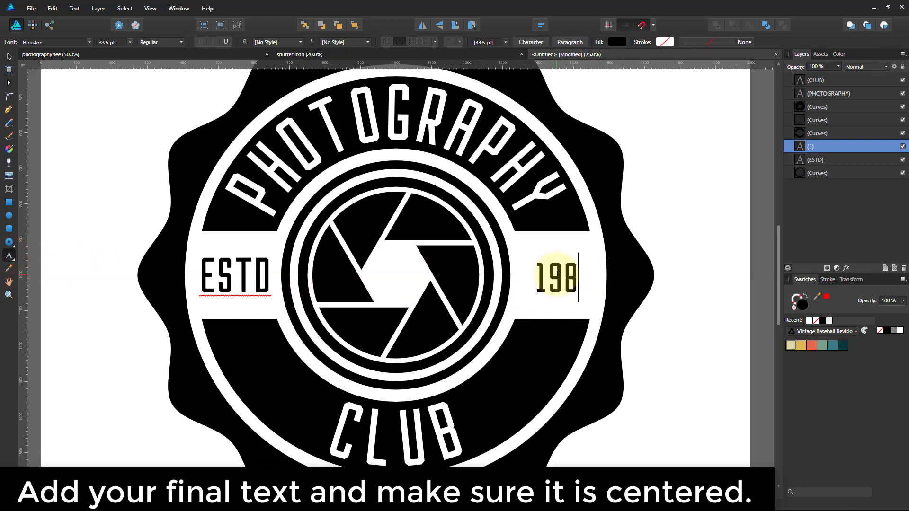
pyautogui.write('0')
pyautogui.press('Escape')
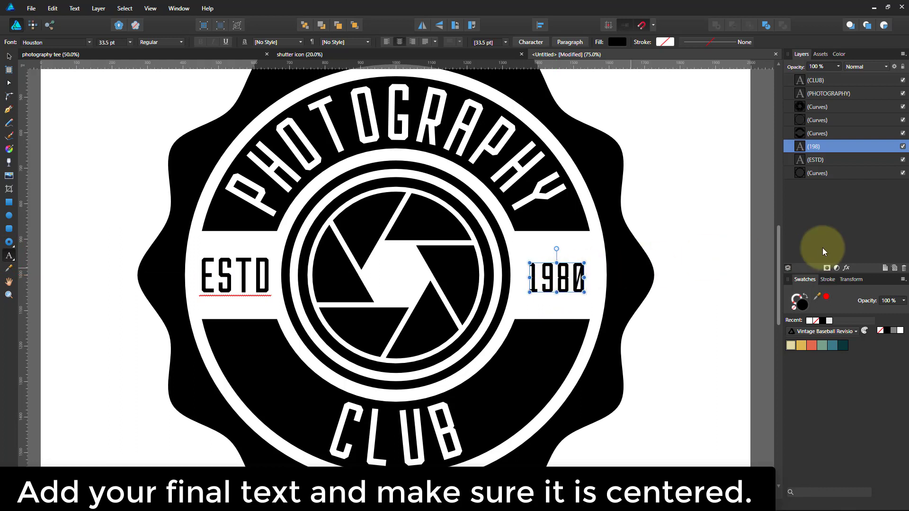
pyautogui.keyDown('shift'); pyautogui.click(831, 162); pyautogui.keyUp('shift')
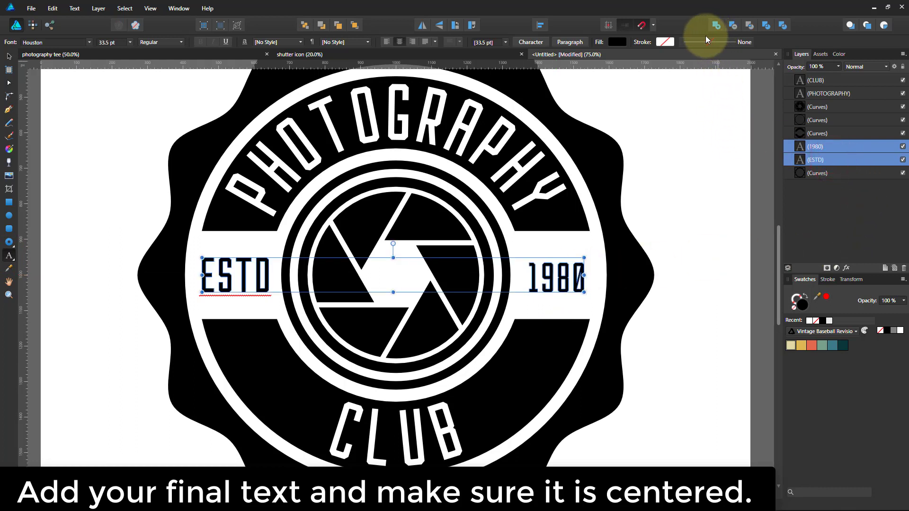
# Group ESTD and 1980, then align the group centre and middle on the badge
pyautogui.rightClick(860, 145)
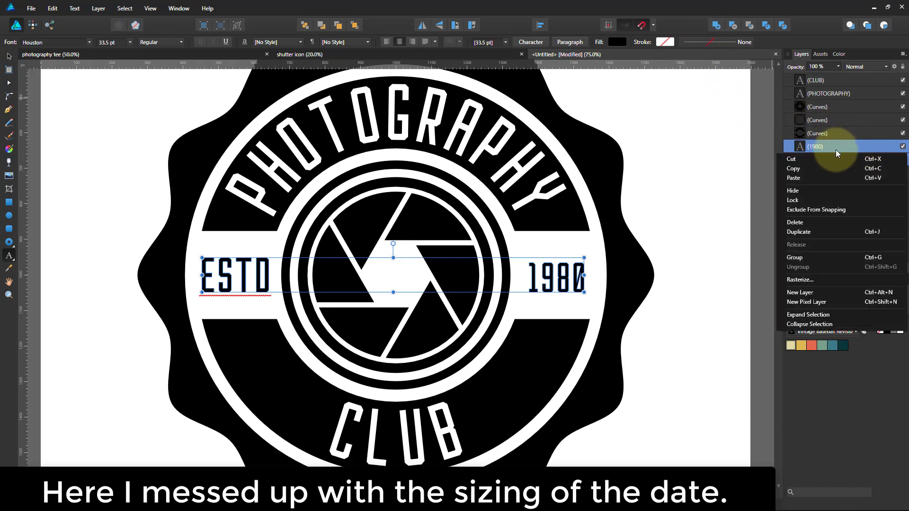
pyautogui.click(813, 256)
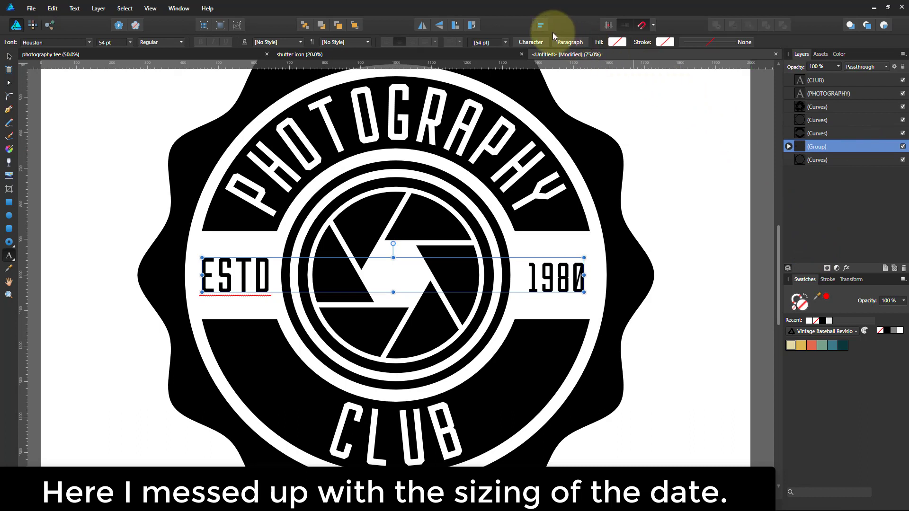
pyautogui.click(557, 56)
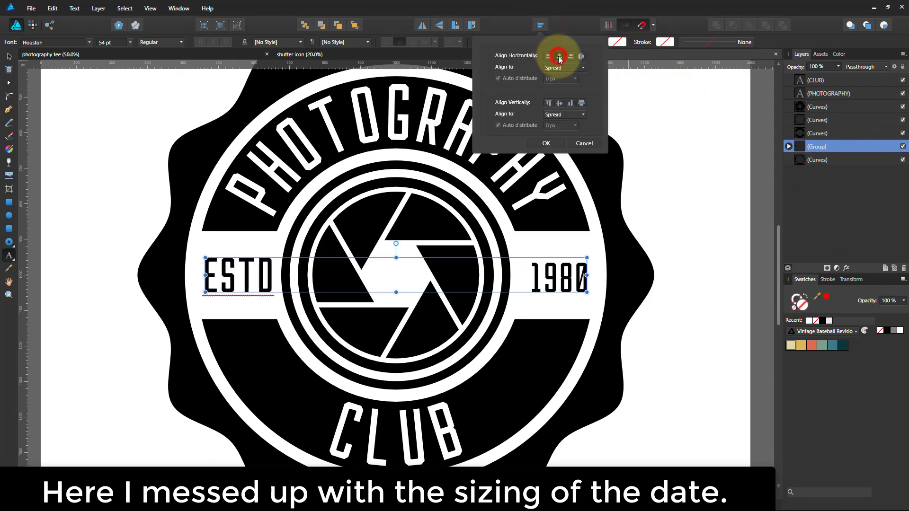
pyautogui.click(560, 103)
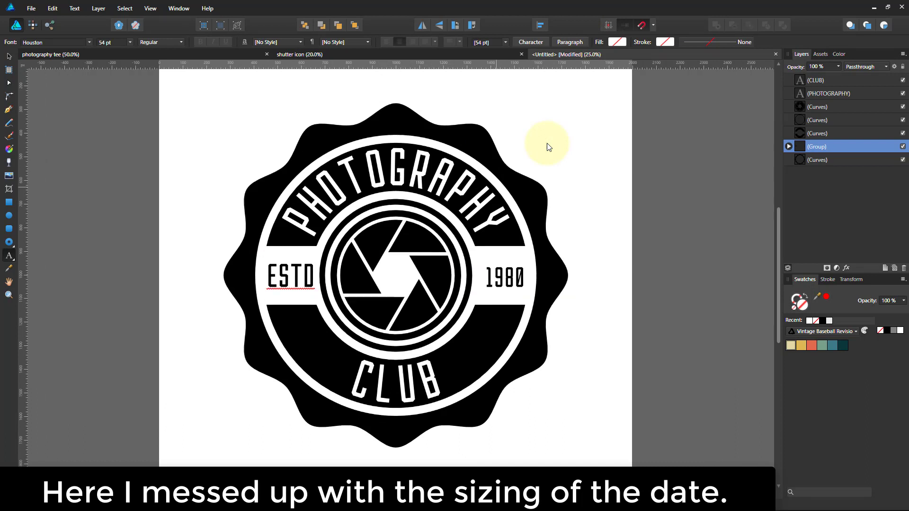
pyautogui.hotkey('ctrl', '-')
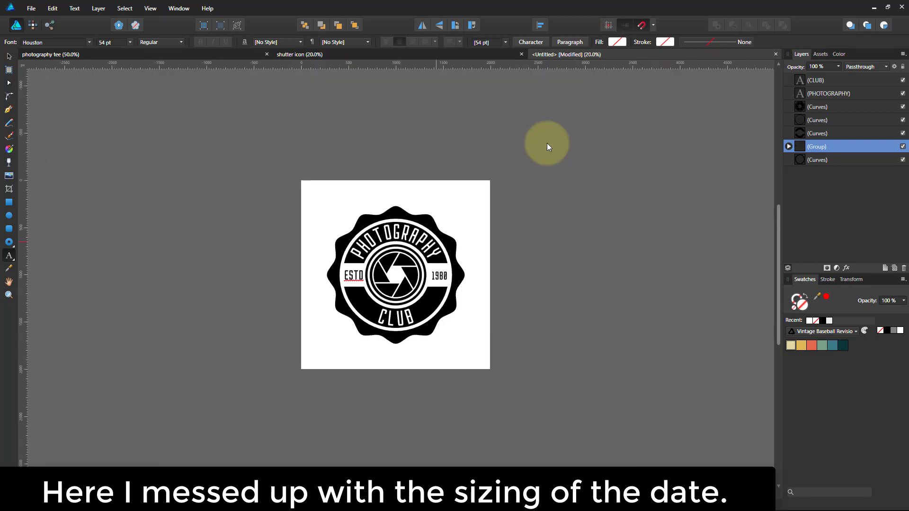
pyautogui.hotkey('ctrl', '+')
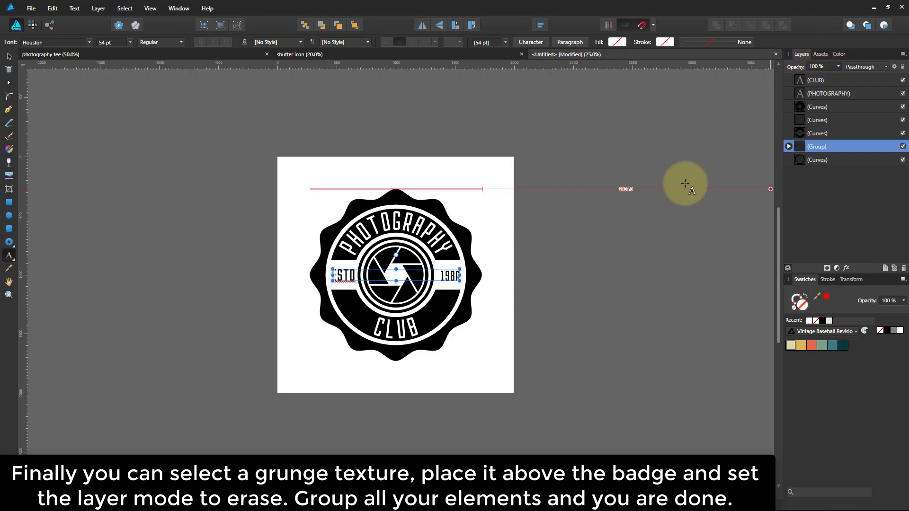
pyautogui.click(7, 57)
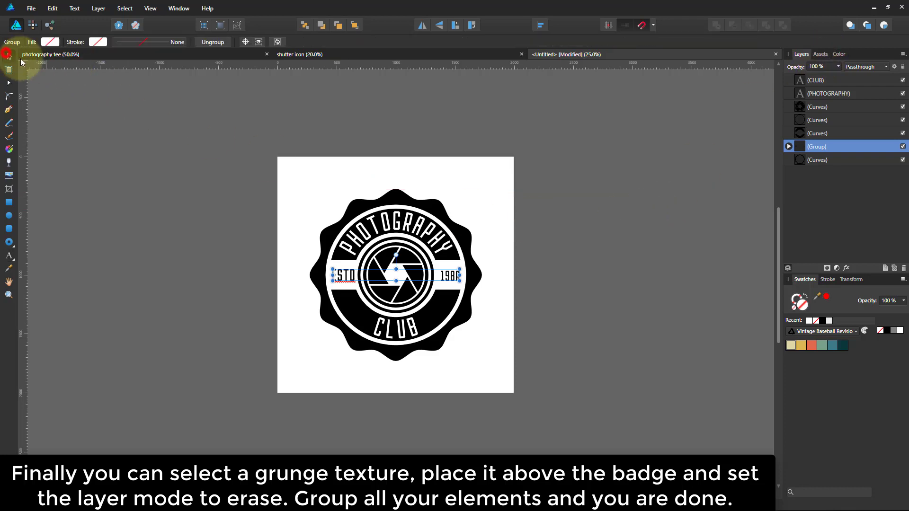
pyautogui.click(109, 101)
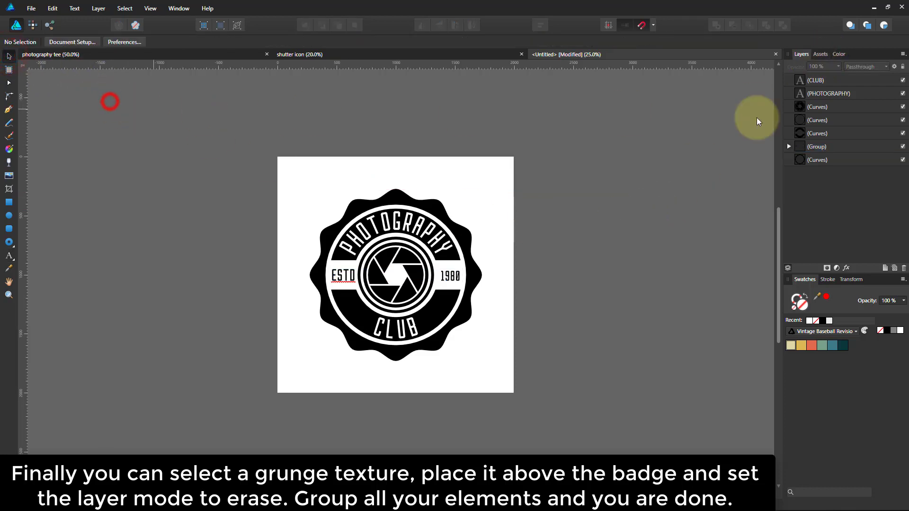
# Place the distressed grunge texture from Assets above CLUB and resize it to the badge outline
pyautogui.click(821, 80)
pyautogui.click(823, 55)
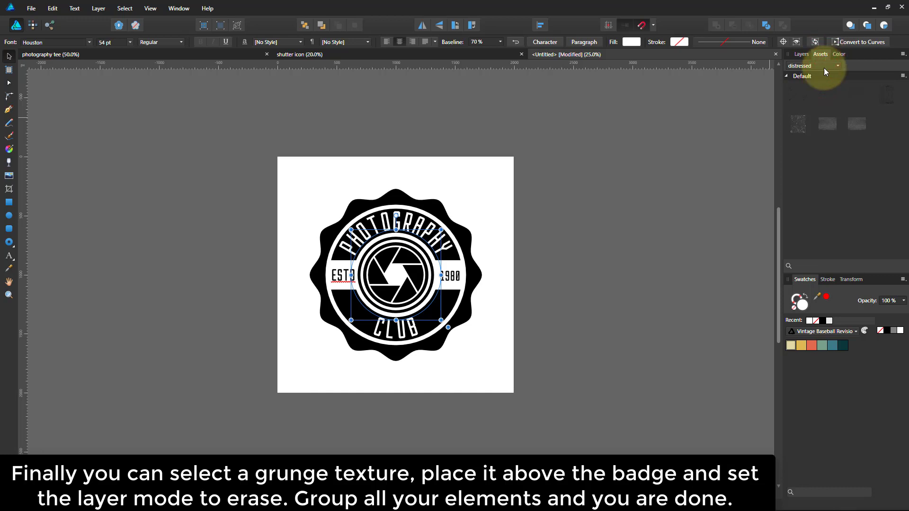
pyautogui.moveTo(802, 106)
pyautogui.mouseDown()
pyautogui.moveTo(377, 235)
pyautogui.moveTo(357, 230)
pyautogui.mouseUp()
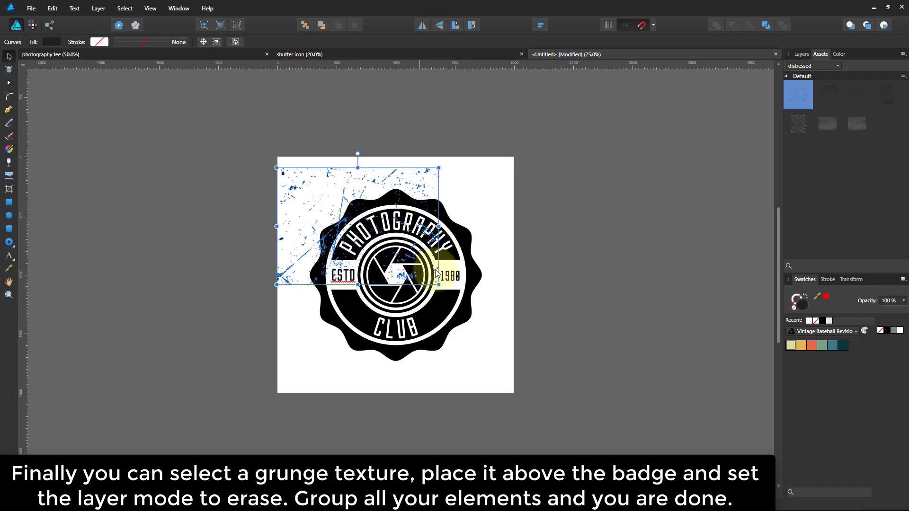
pyautogui.moveTo(442, 296)
pyautogui.mouseDown()
pyautogui.moveTo(515, 349)
pyautogui.moveTo(514, 361)
pyautogui.mouseUp()
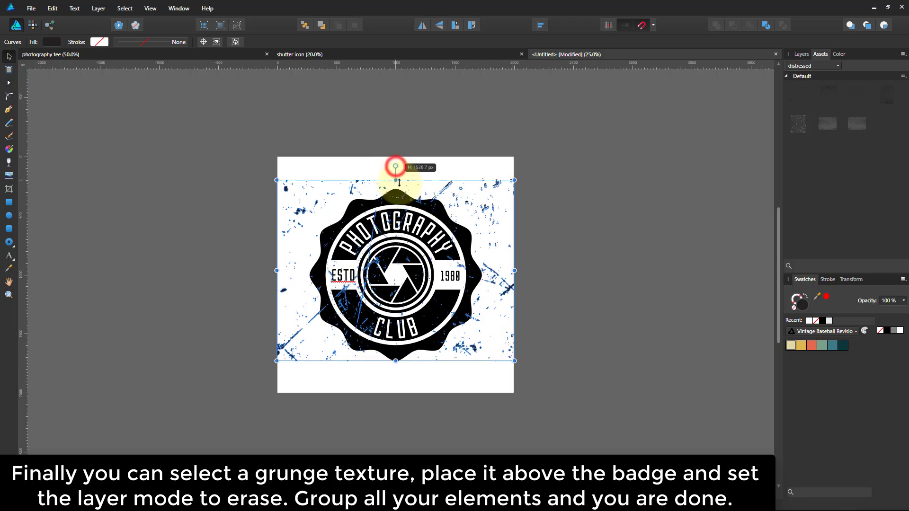
pyautogui.moveTo(395, 166); pyautogui.dragTo(395, 189)
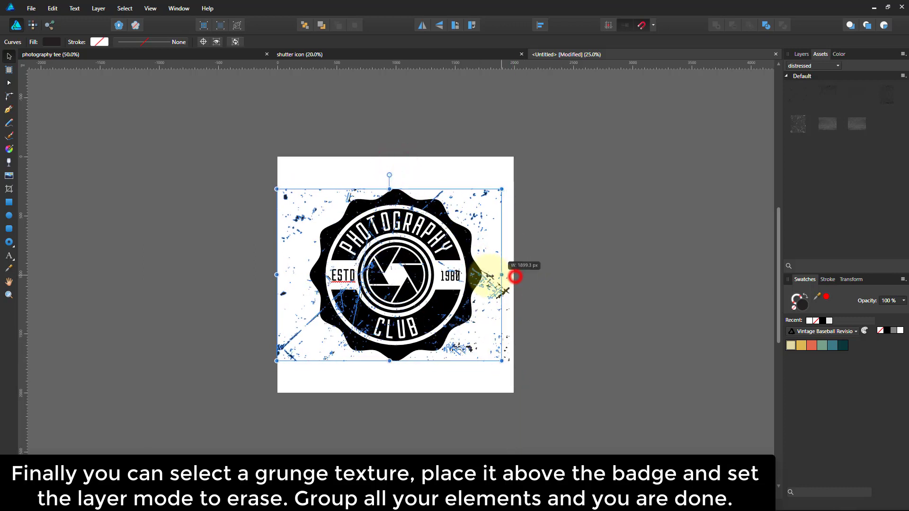
pyautogui.moveTo(514, 275); pyautogui.dragTo(481, 275)
pyautogui.moveTo(279, 276); pyautogui.dragTo(347, 282)
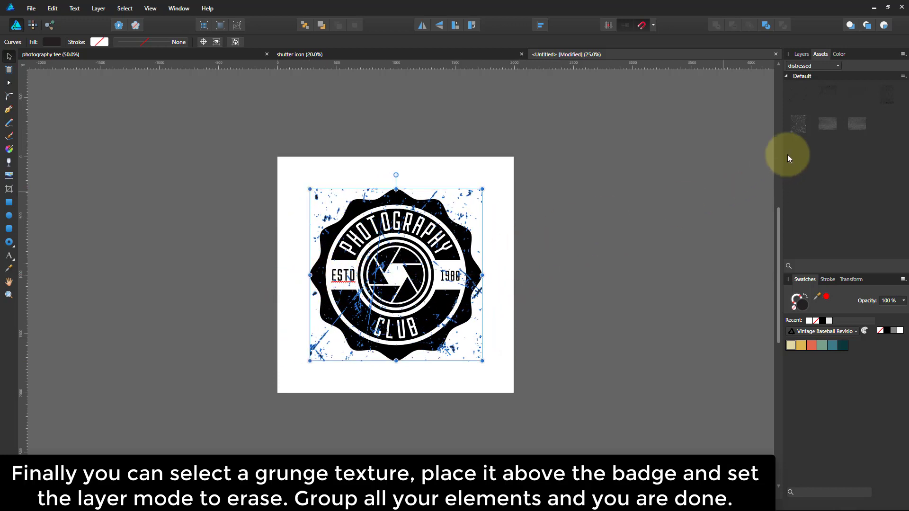
pyautogui.click(801, 55)
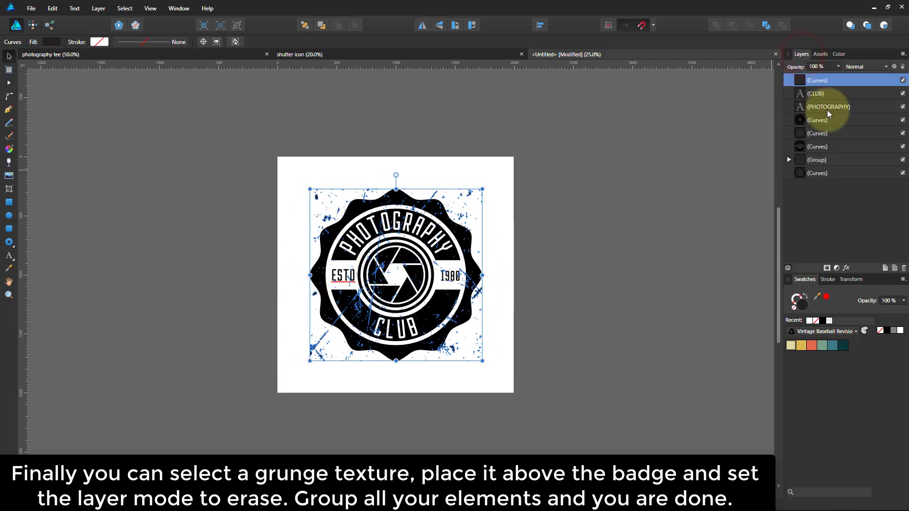
# Set the grunge texture's blend mode to Erase
pyautogui.click(886, 67)
pyautogui.moveTo(885, 85); pyautogui.dragTo(883, 183)
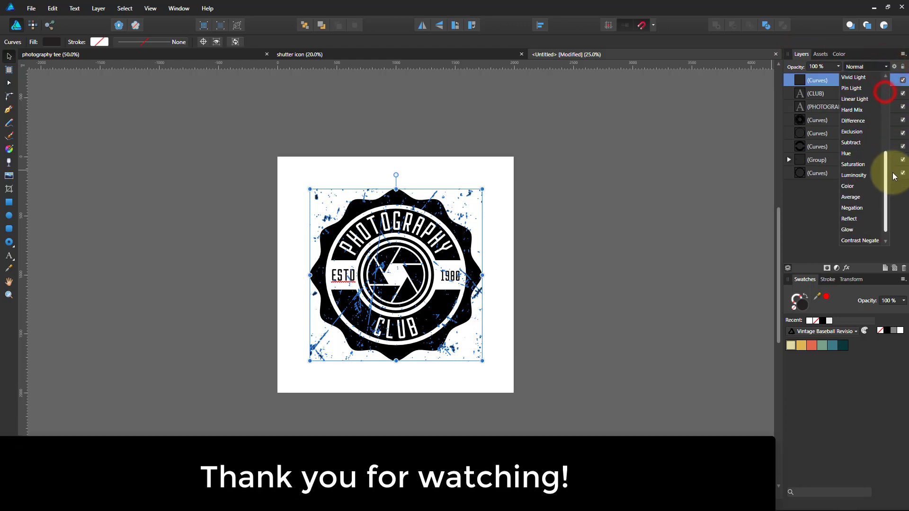
pyautogui.click(851, 240)
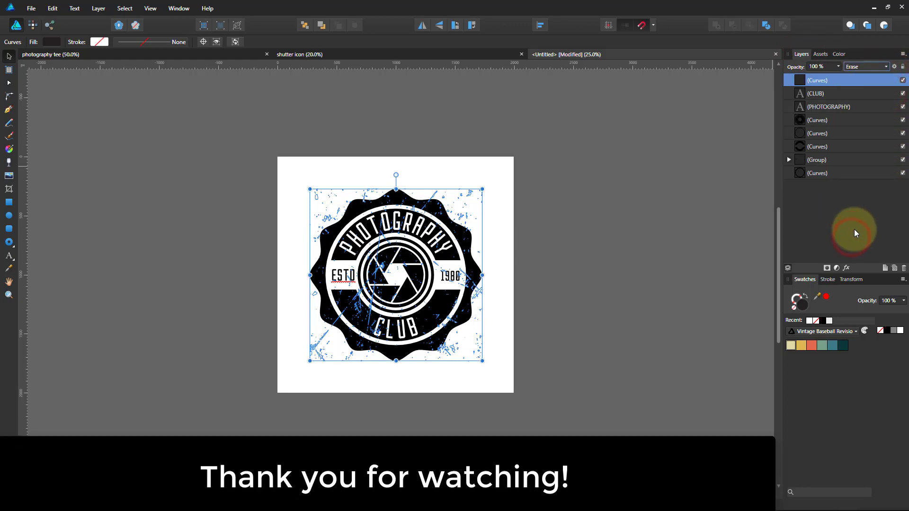
# Group all eight badge layers into one group and deselect it
pyautogui.click(831, 174)
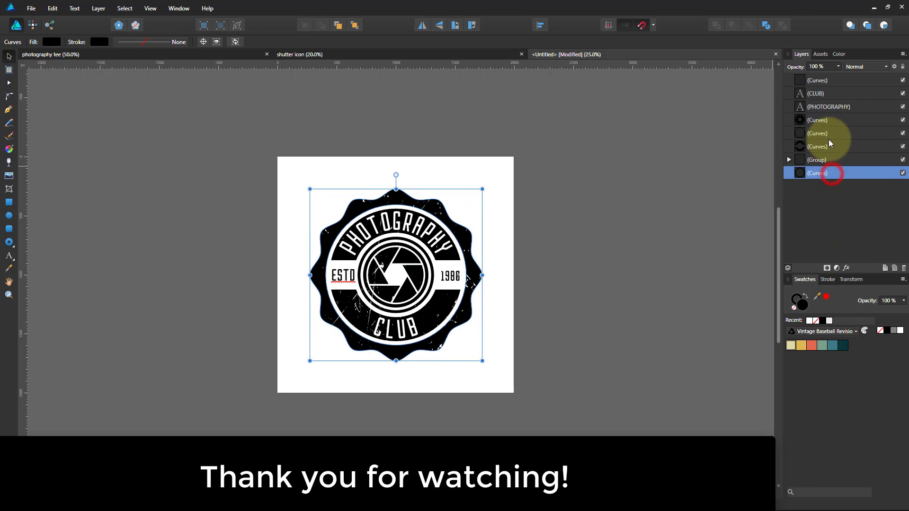
pyautogui.keyDown('shift'); pyautogui.click(818, 80); pyautogui.keyUp('shift')
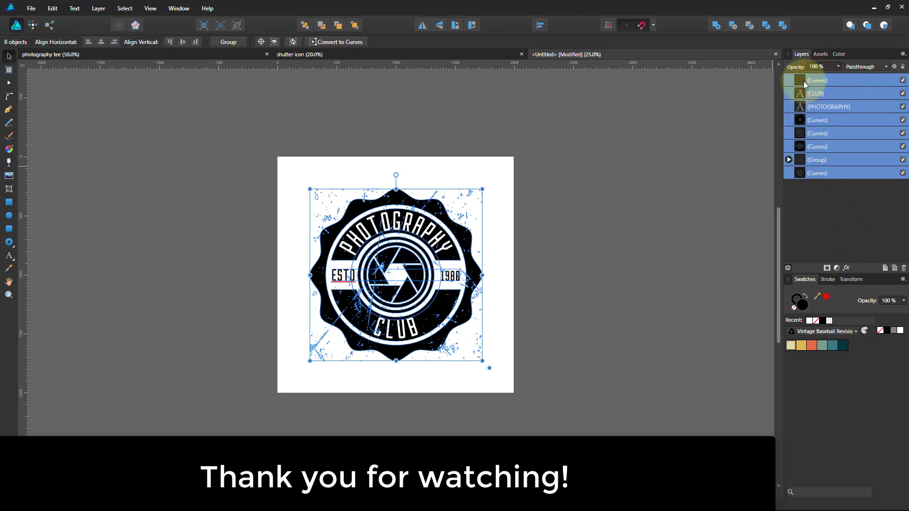
pyautogui.hotkey('ctrl', 'g')
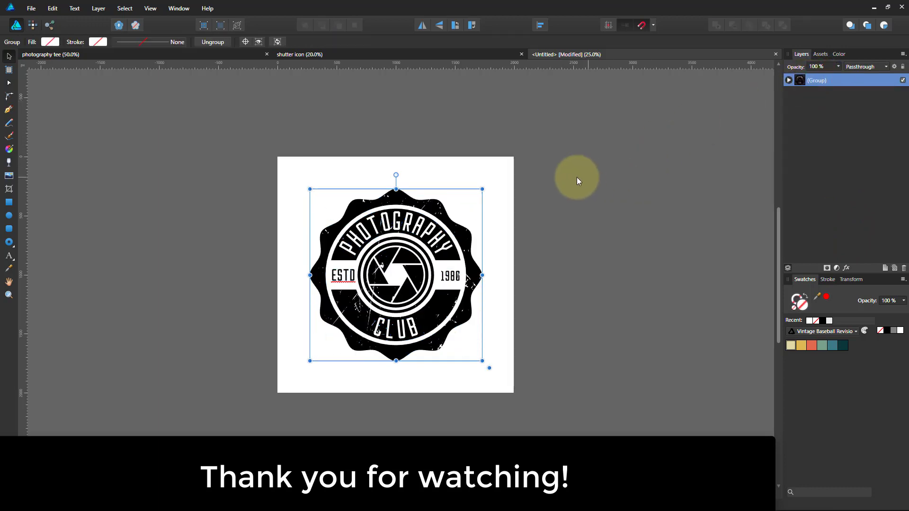
pyautogui.click(576, 179)
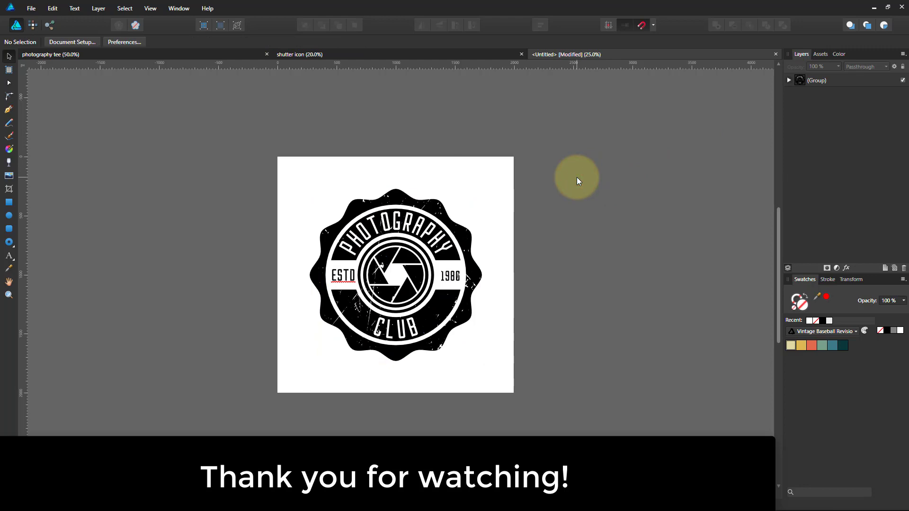